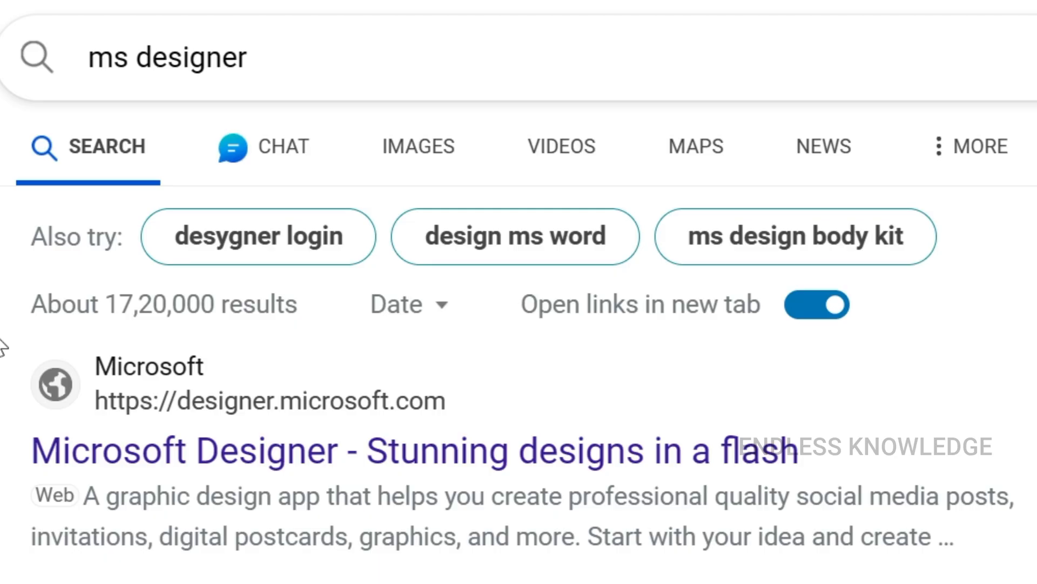
Open the Microsoft Designer website from the search results for "ms designer"
left_click_drag(299, 74, 39, 59)
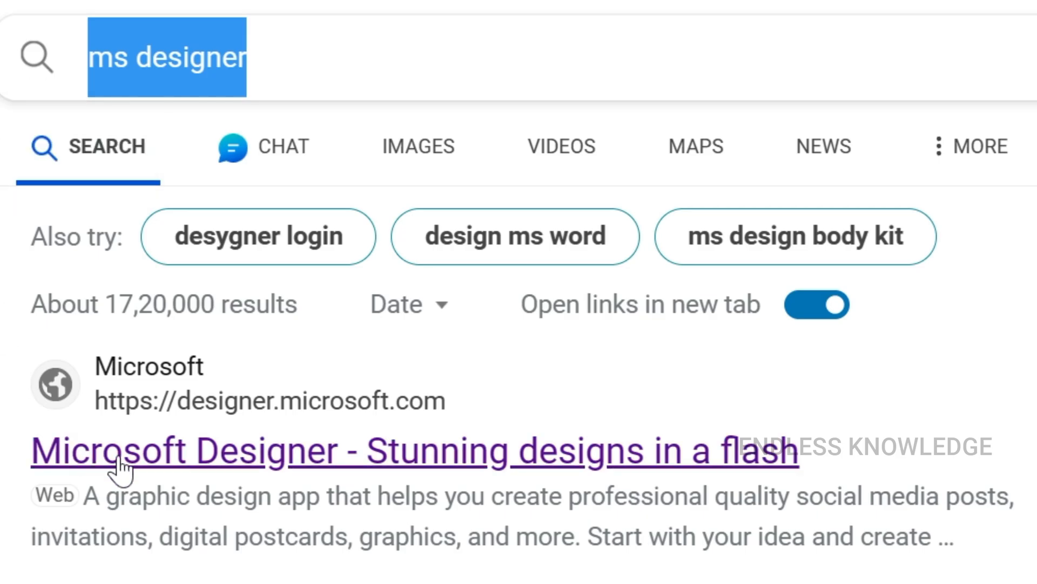
left_click(240, 460)
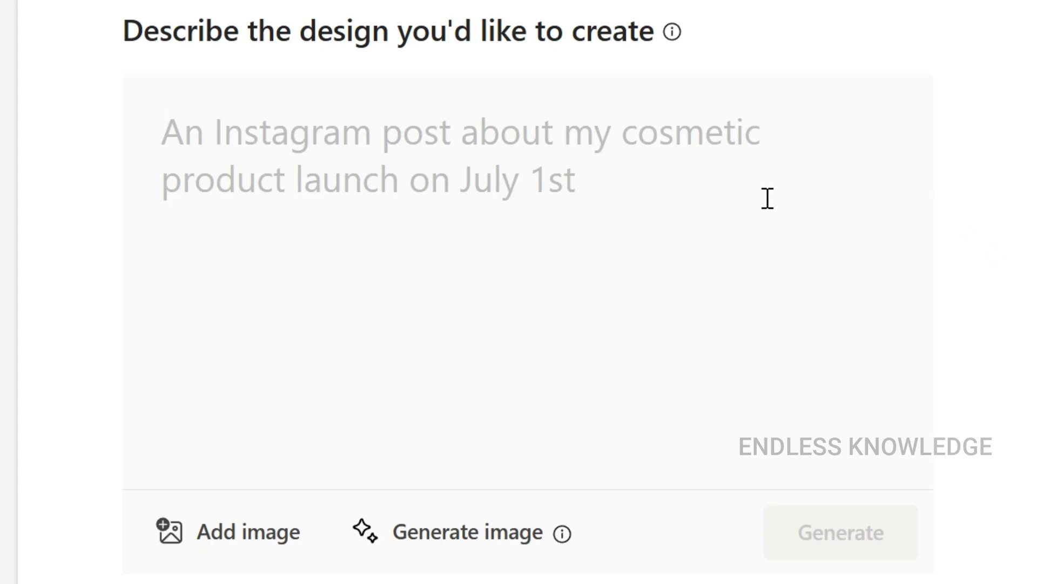
Enter the design description 'A YouTube thumbnail for "How to use Microsoft Designer?"' and generate designs from it
type("A YouTube thumbnail for \"How to use Microsoft Designer?\"")
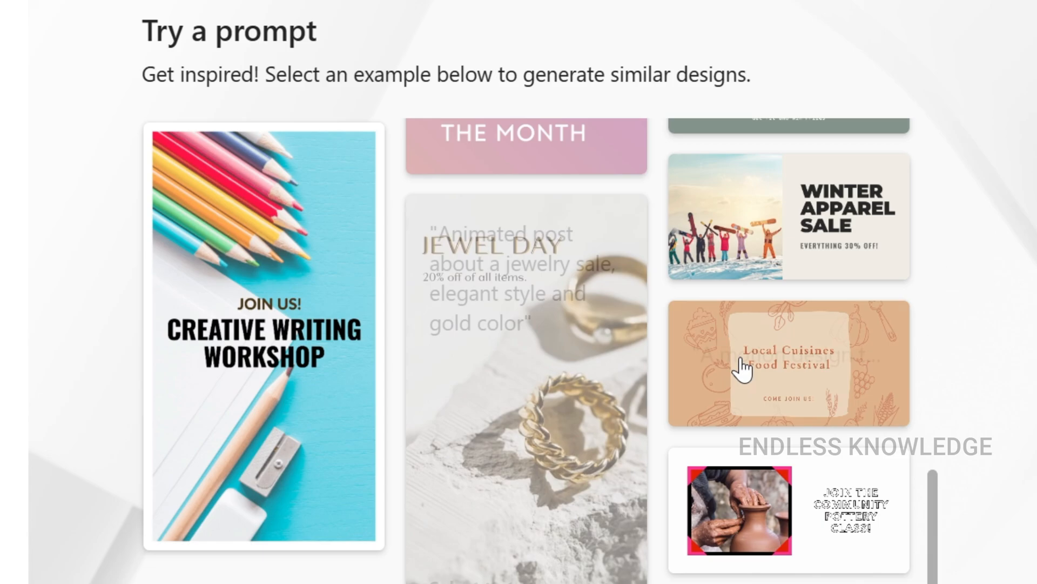
scroll(744, 365, "up", 8)
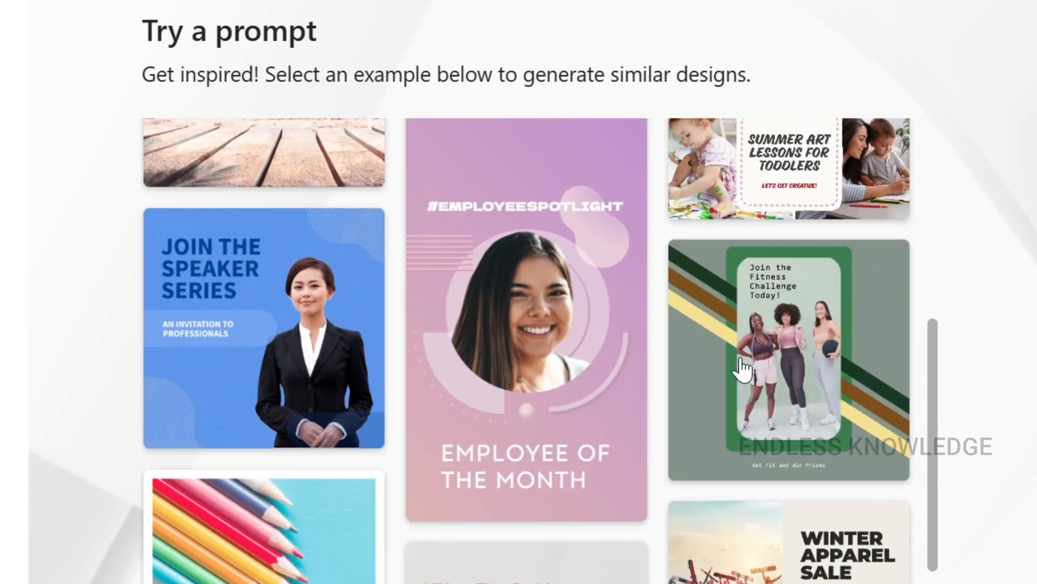
scroll(743, 366, "up", 5)
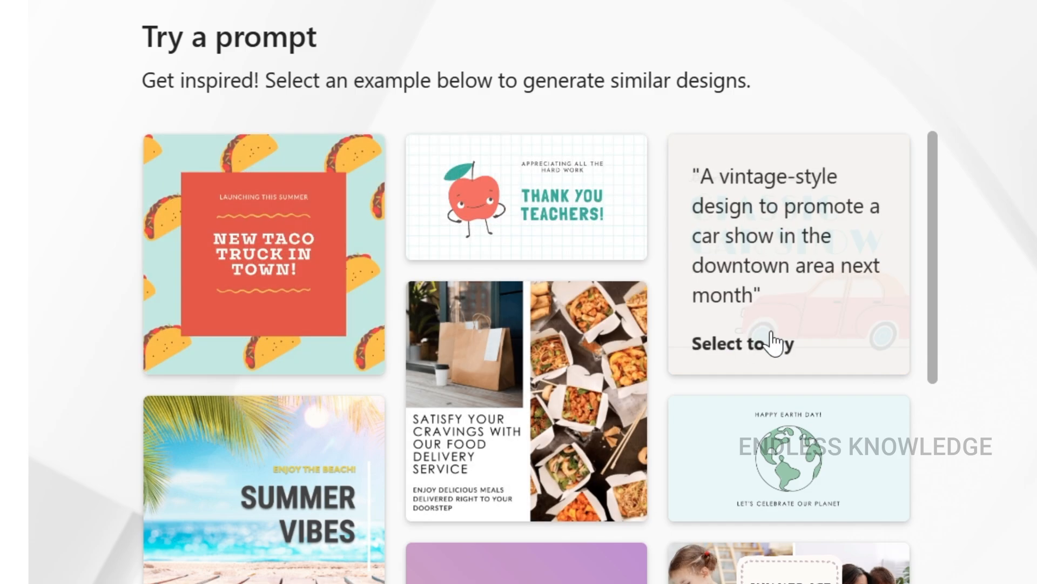
scroll(262, 529, "down", 3)
scroll(262, 529, "down", 2)
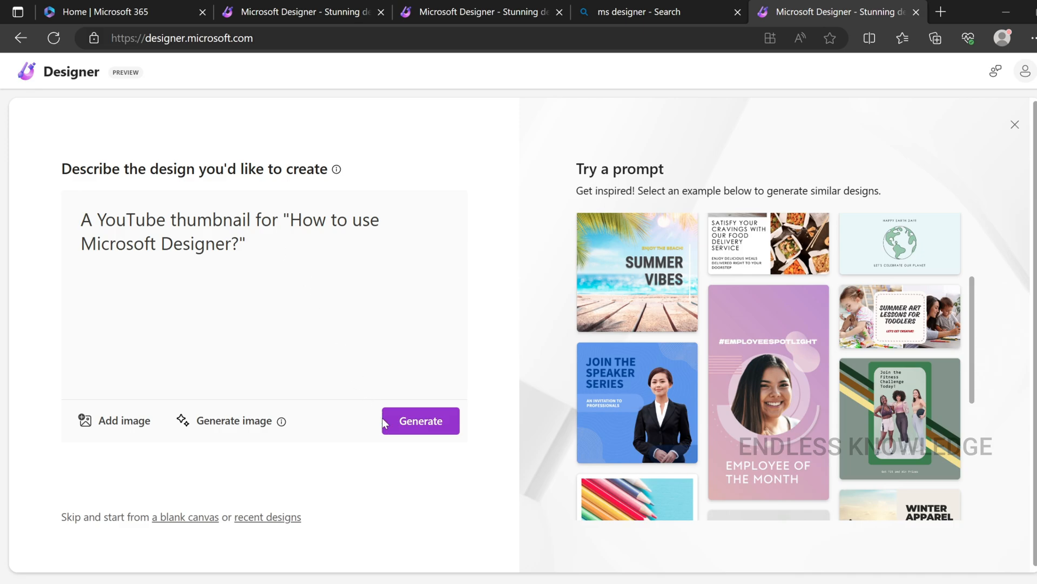
left_click(405, 429)
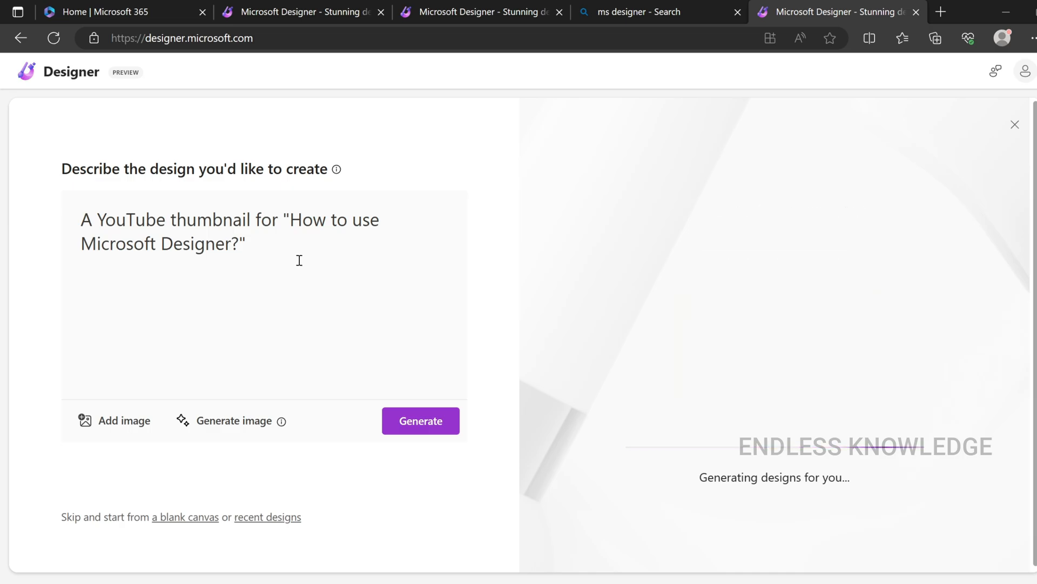
Look through the generated thumbnail designs and add the Microsoft Designer logo image to the design description
scroll(376, 174, "down", 10)
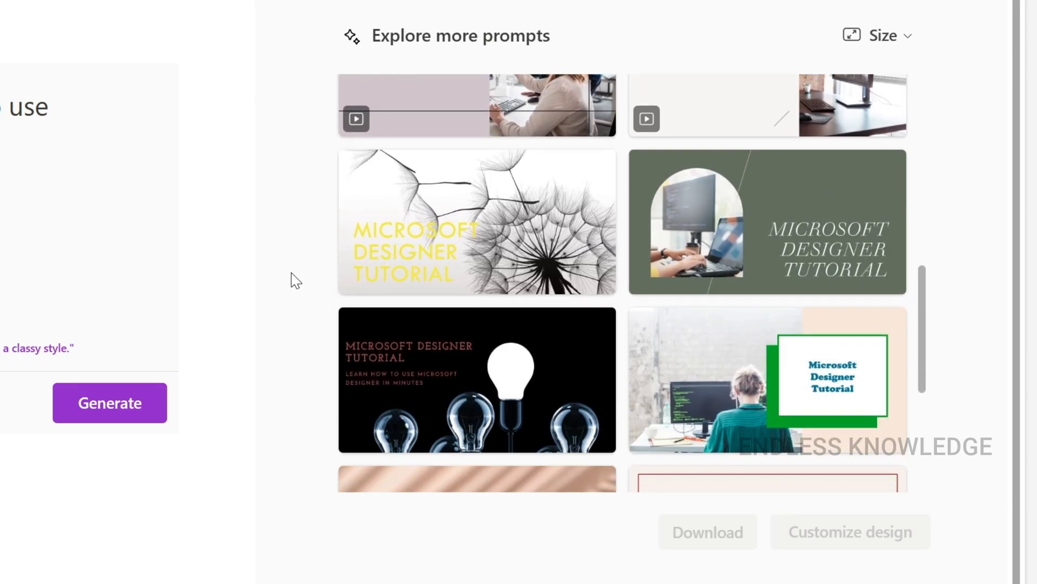
scroll(377, 266, "up", 3)
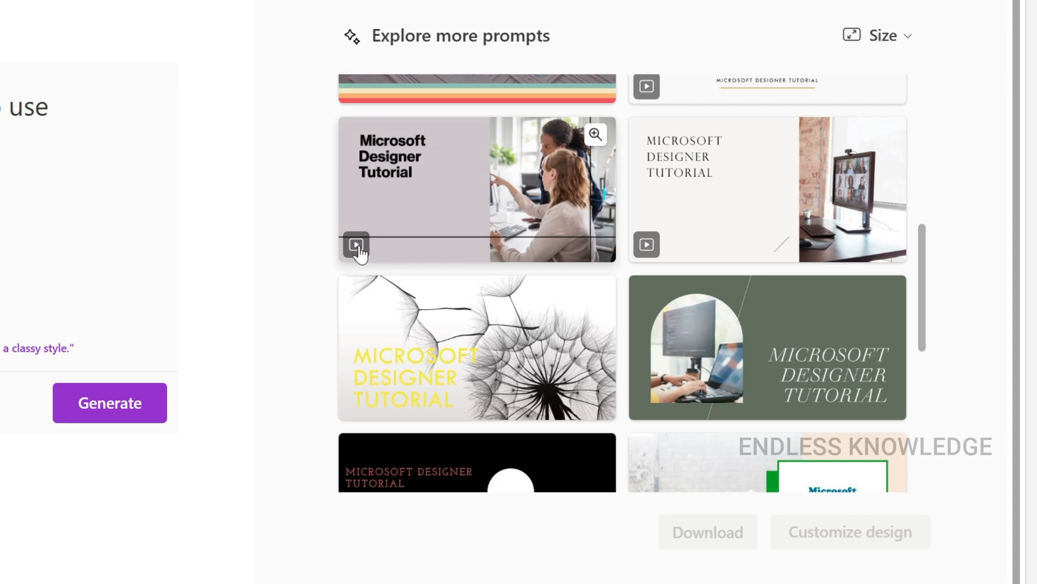
mouse_move(655, 247)
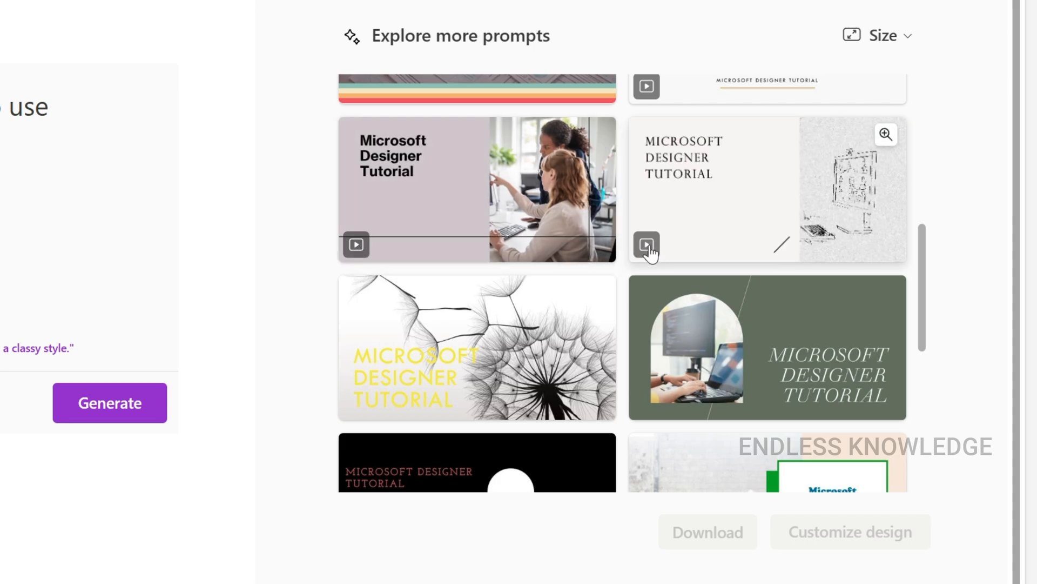
scroll(650, 250, "down", 7)
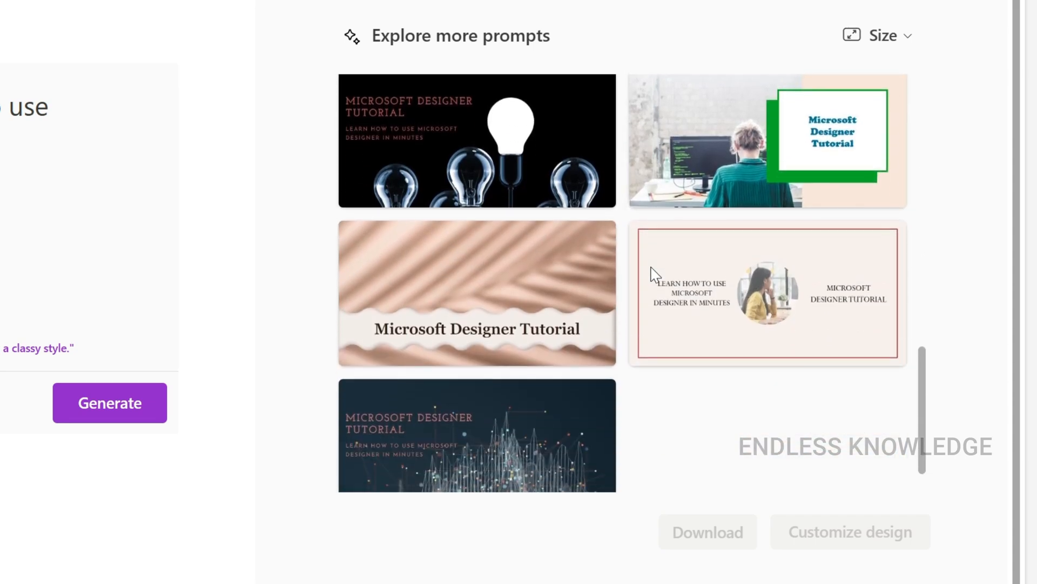
scroll(672, 318, "up", 10)
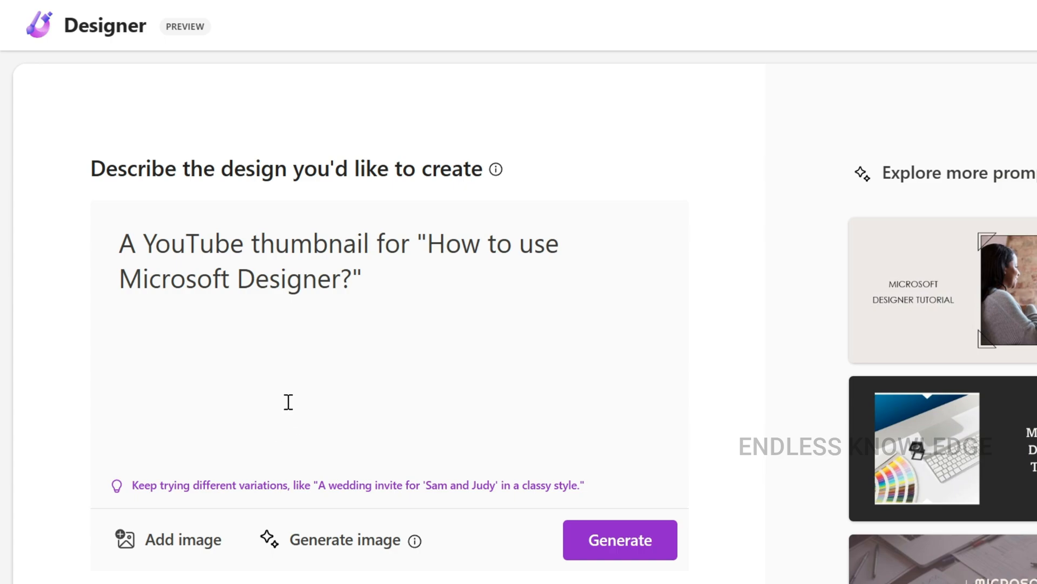
left_click(186, 546)
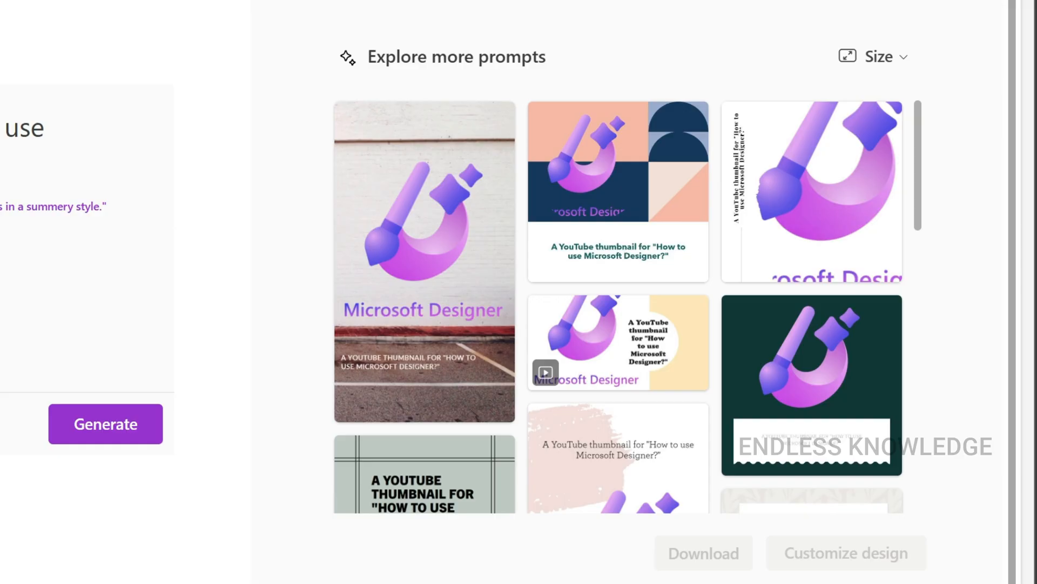
Look through the logo-based designs and set their size to Landscape, 1200x628px
scroll(614, 219, "down", 10)
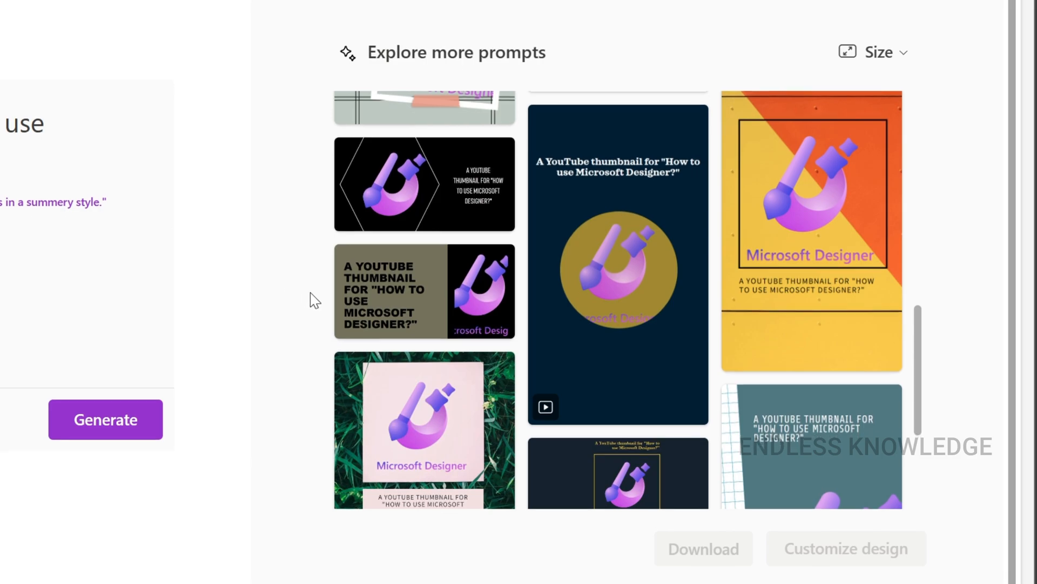
scroll(311, 295, "down", 4)
scroll(336, 313, "up", 10)
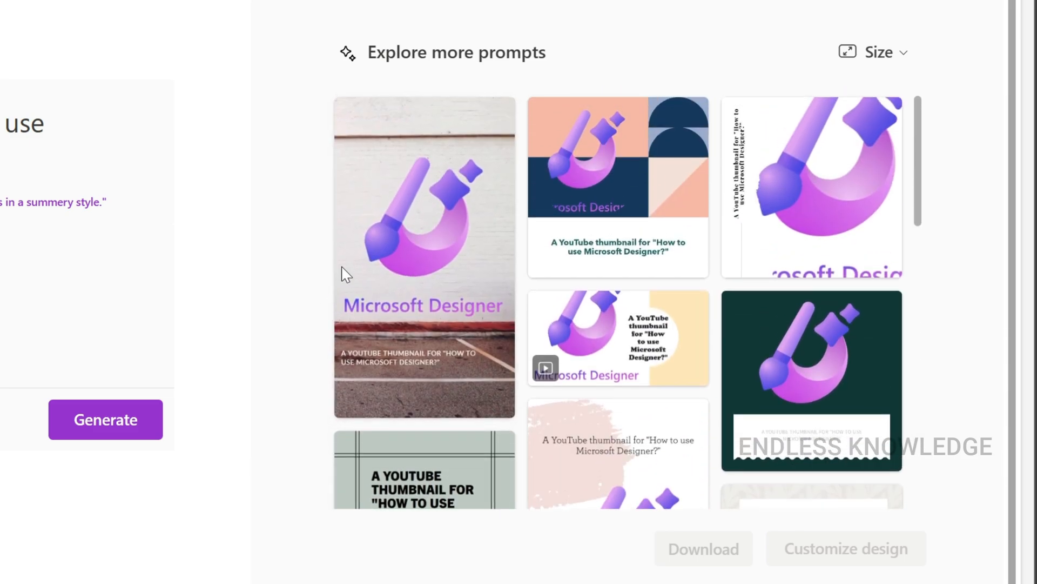
left_click(900, 64)
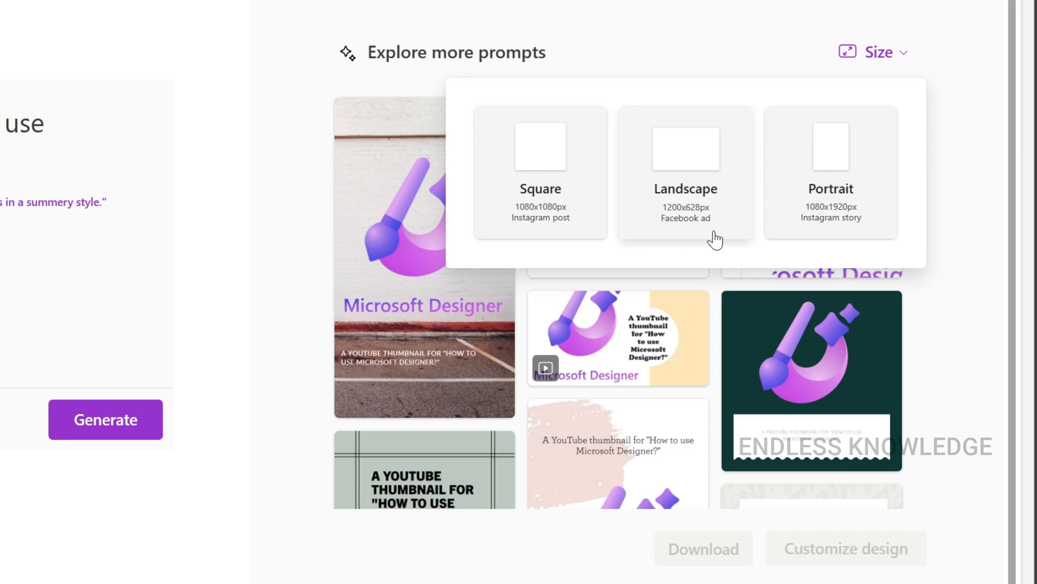
left_click(693, 157)
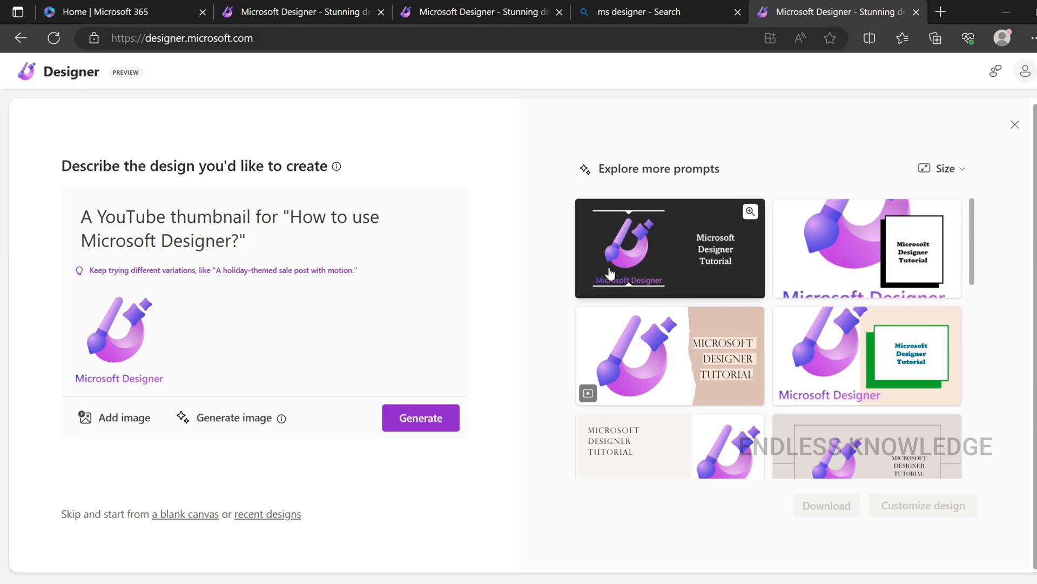
Append "with motion." to the YouTube thumbnail description and generate the designs again
scroll(562, 289, "down", 10)
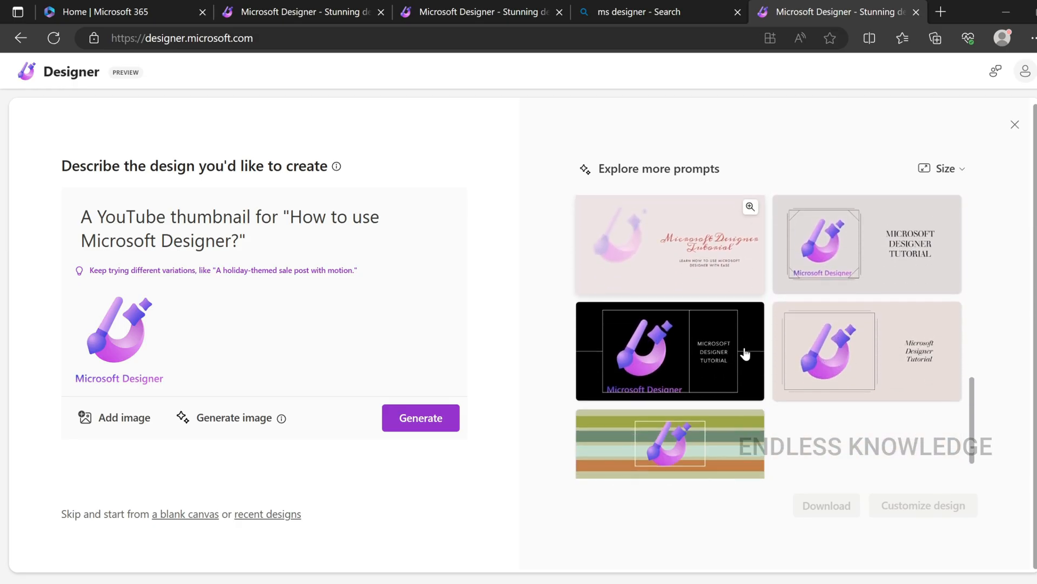
scroll(745, 354, "up", 4)
scroll(787, 380, "up", 1)
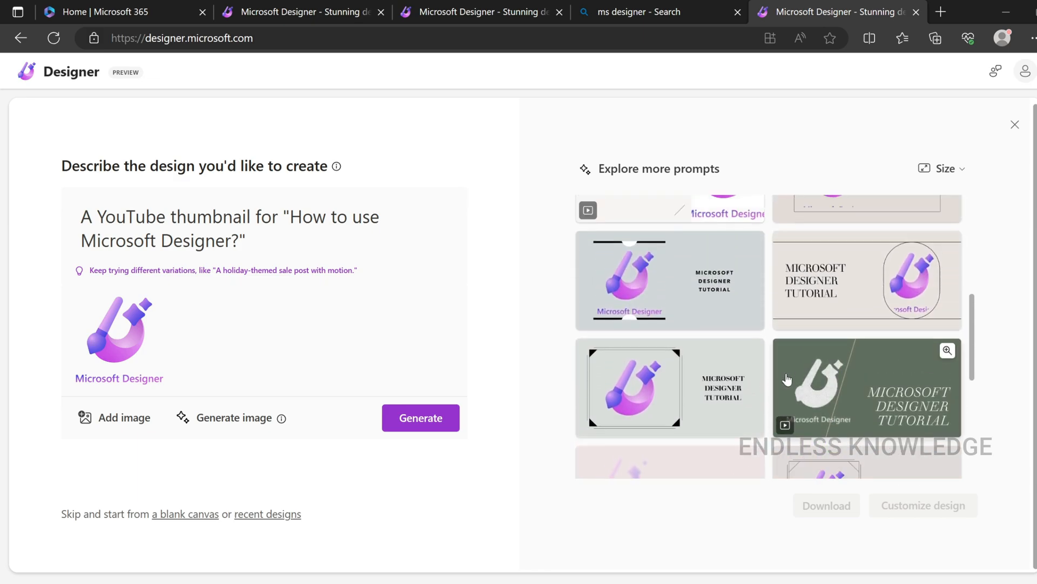
scroll(788, 380, "up", 2)
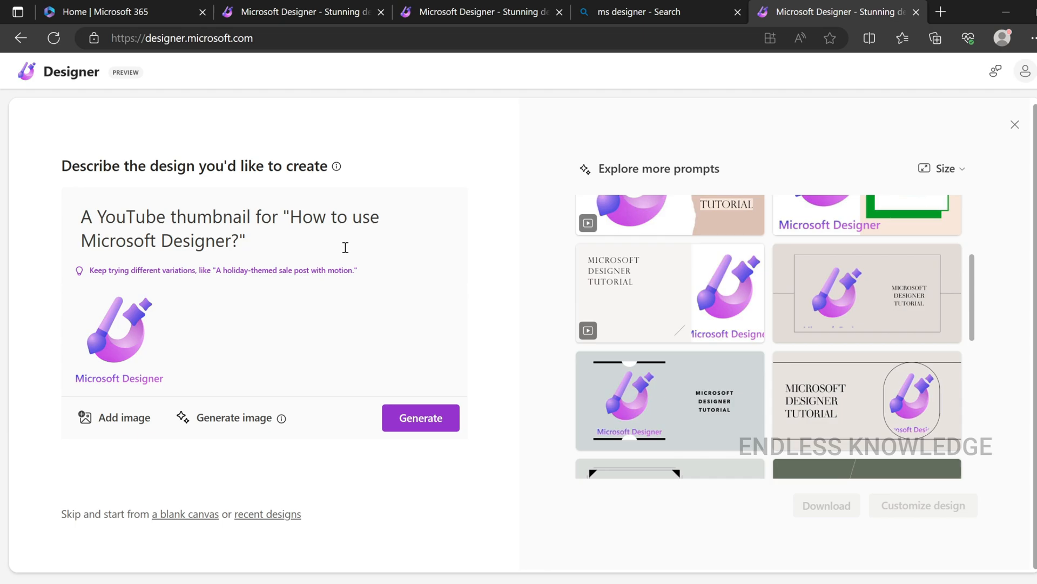
type("w")
type("ith motions")
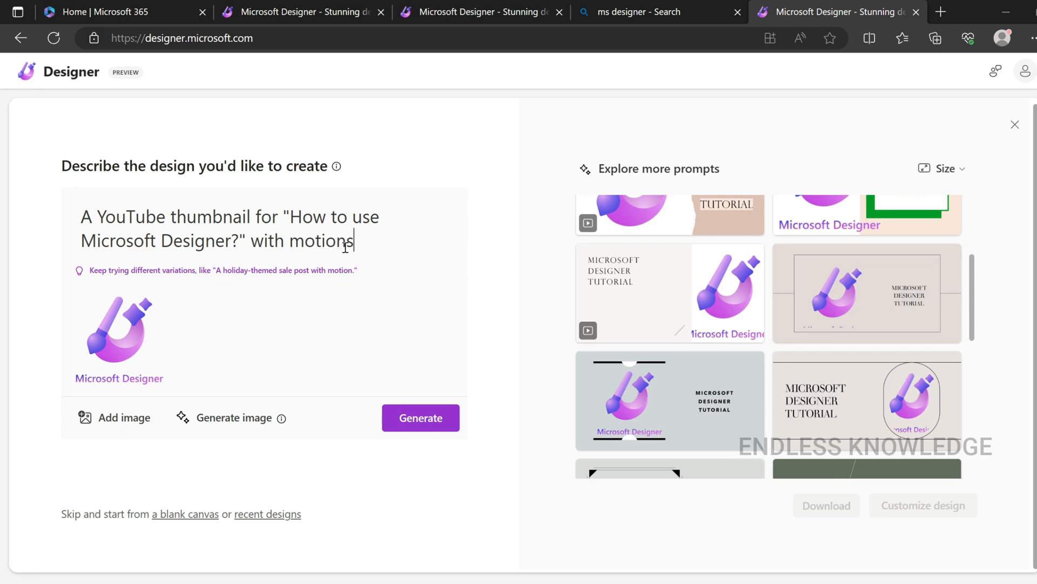
left_click(441, 420)
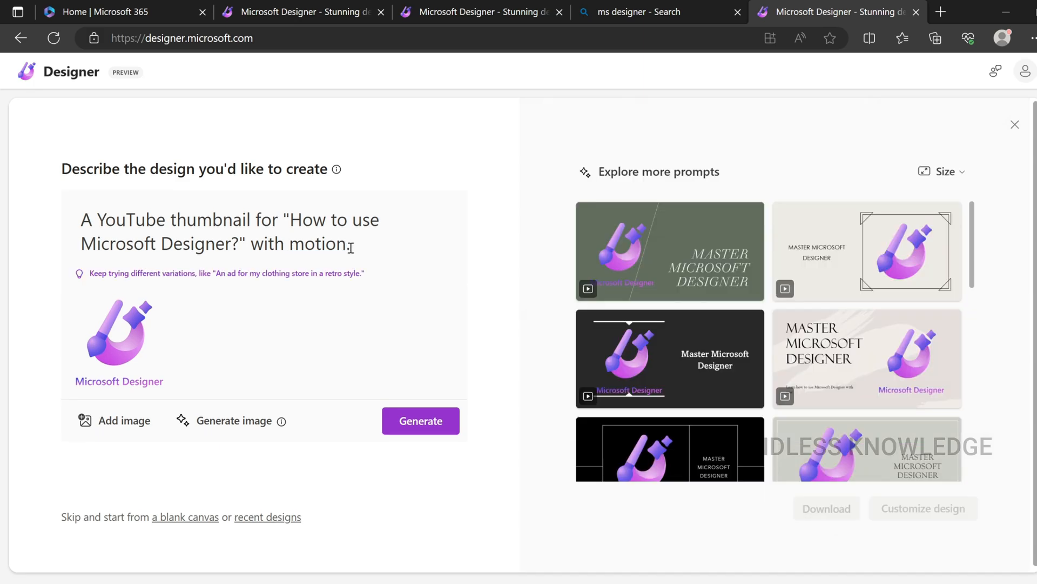
Preview the animated designs and select the light one with the bold "Master Microsoft Designer" title and "Learn how to use" subtitle
mouse_move(856, 277)
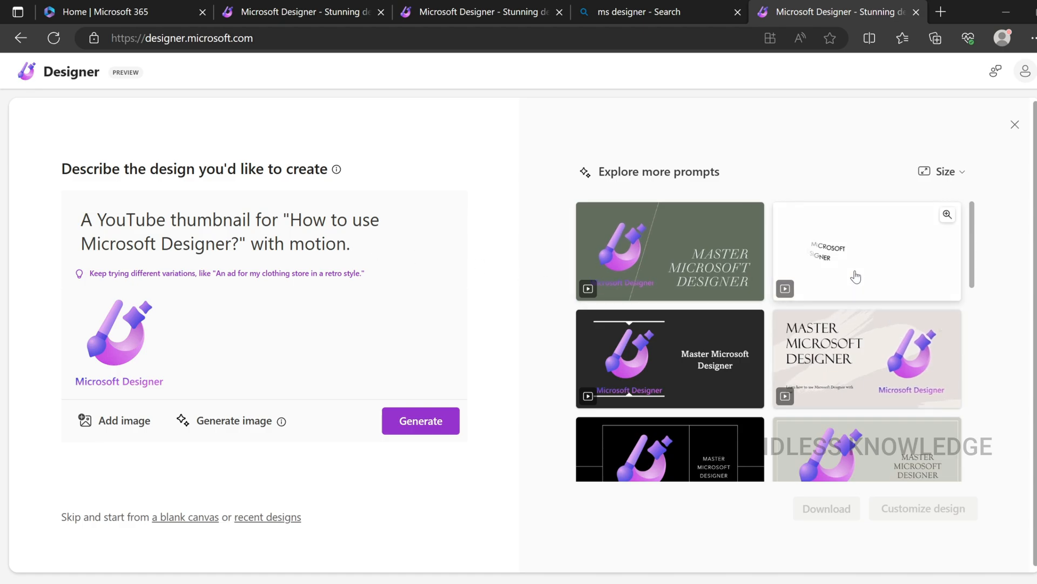
scroll(856, 277, "down", 10)
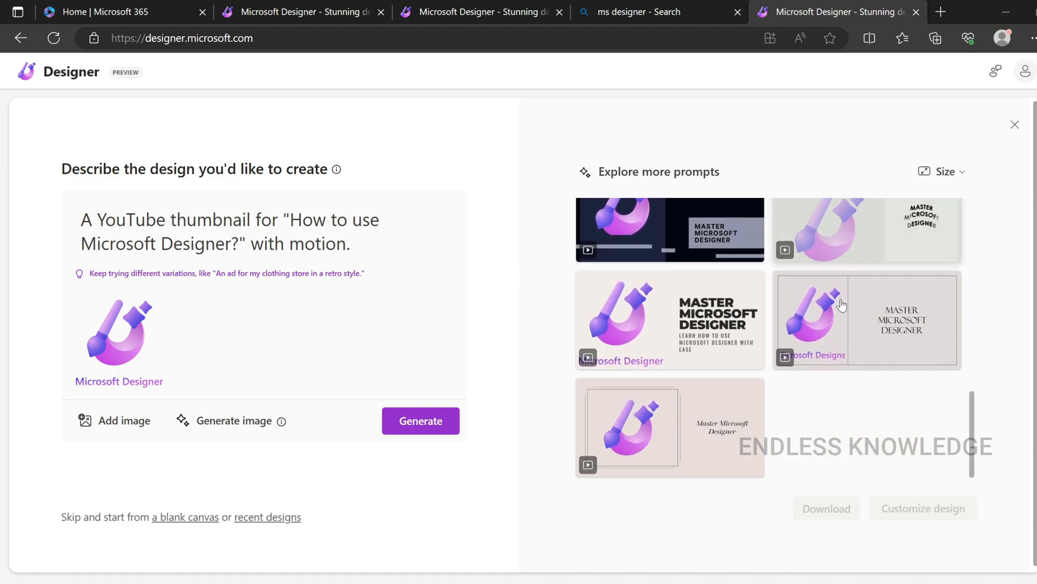
mouse_move(841, 306)
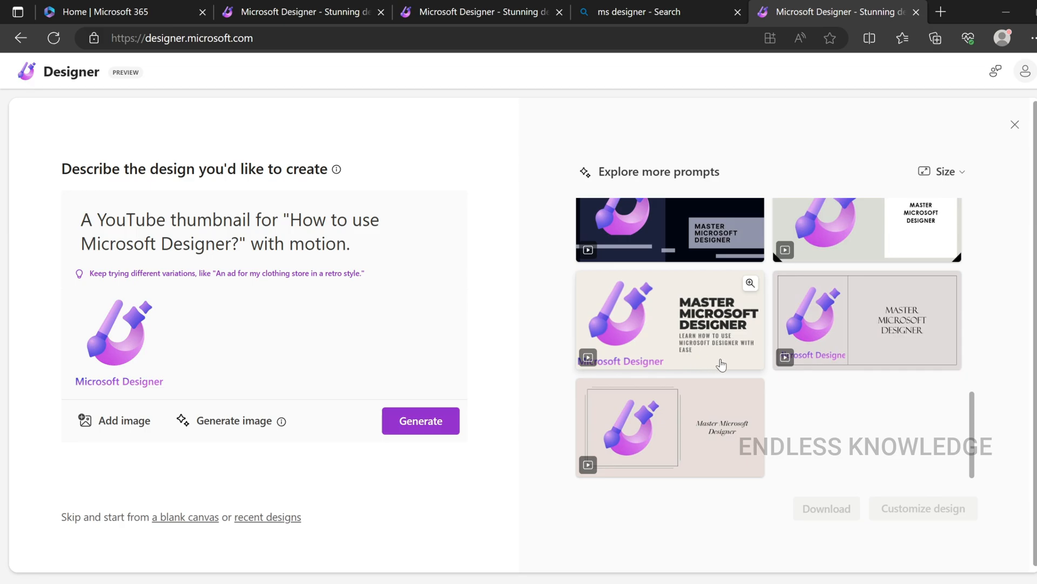
left_click(689, 314)
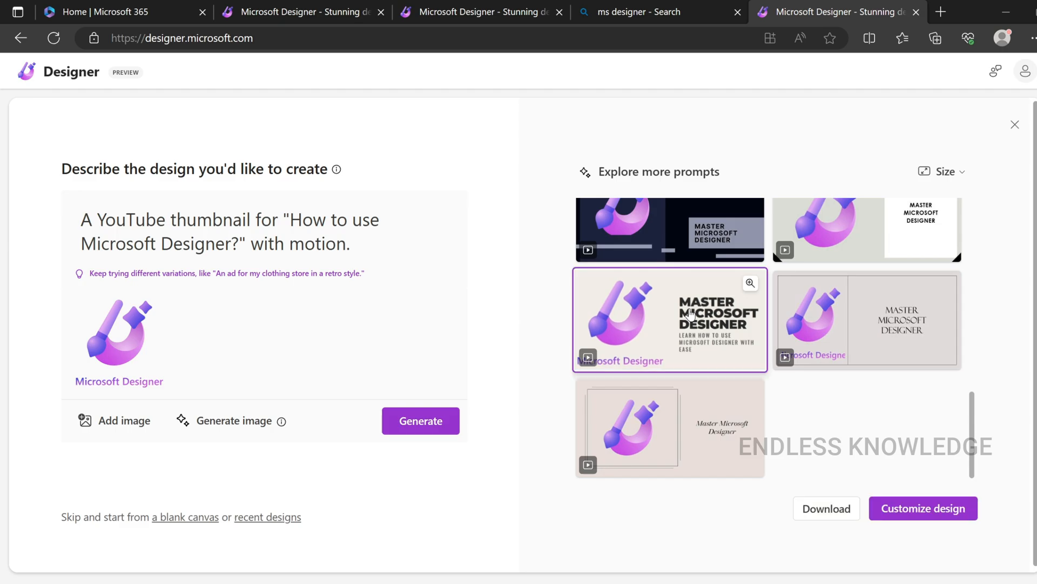
Download the selected design as an MP4 (Recommended) video file
left_click(827, 510)
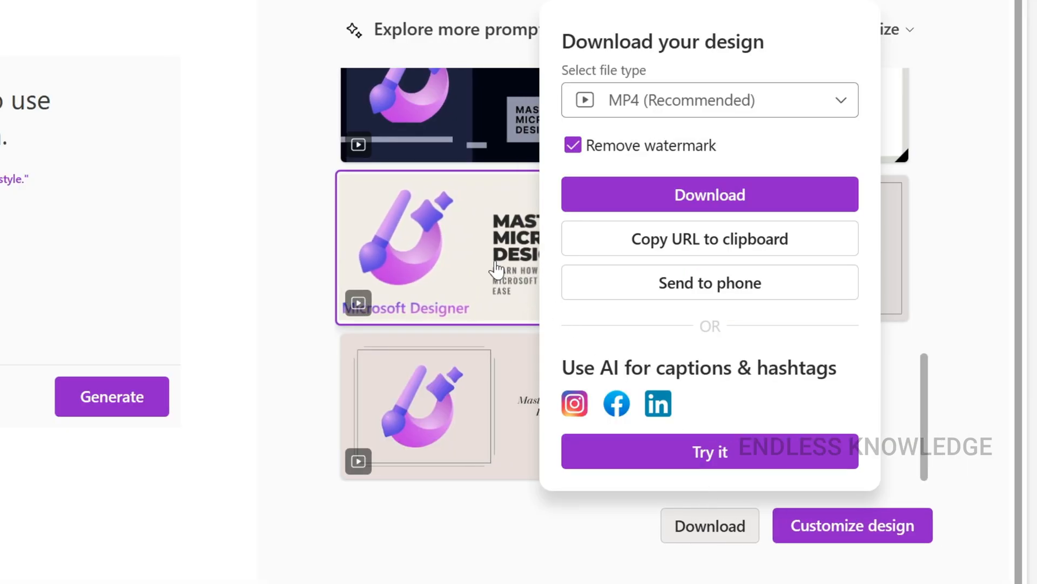
left_click(850, 109)
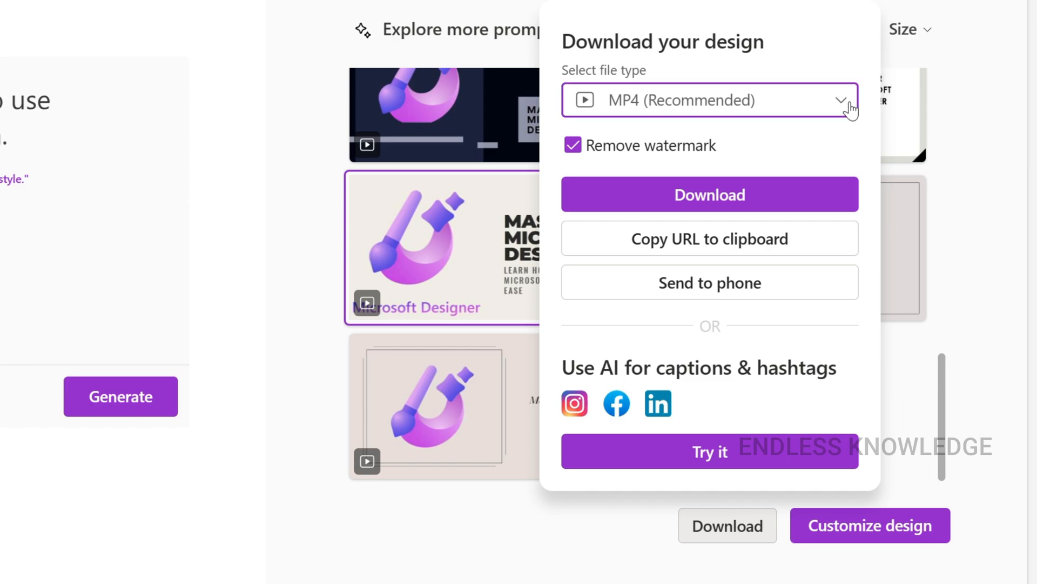
scroll(811, 173, "down", 2)
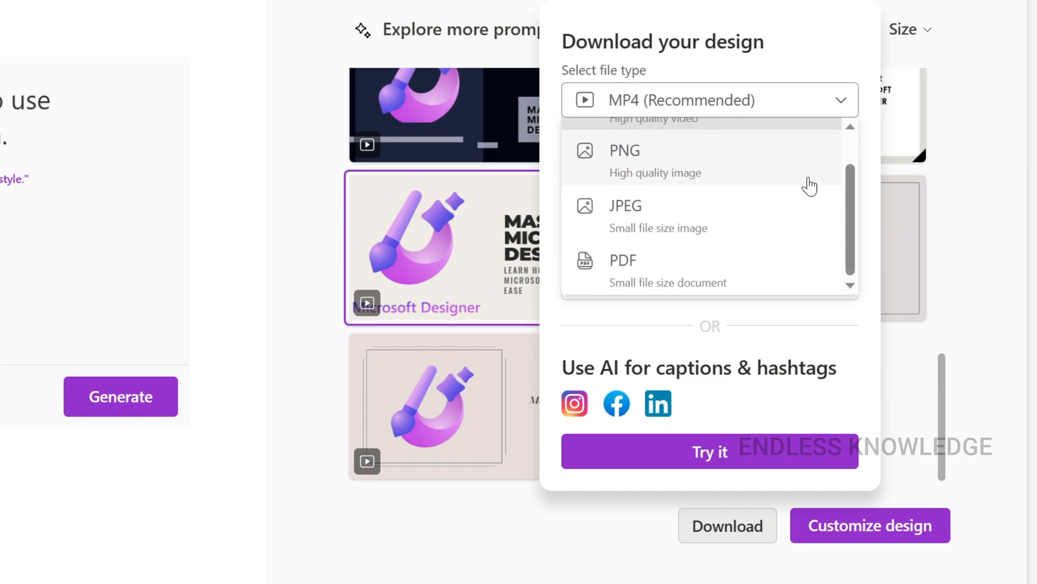
scroll(805, 185, "up", 2)
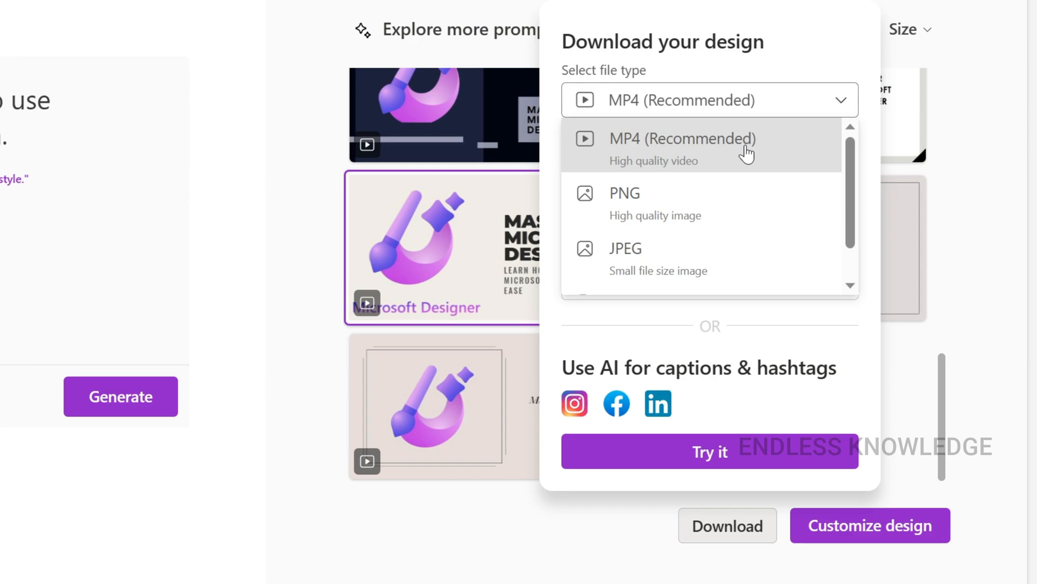
left_click(748, 155)
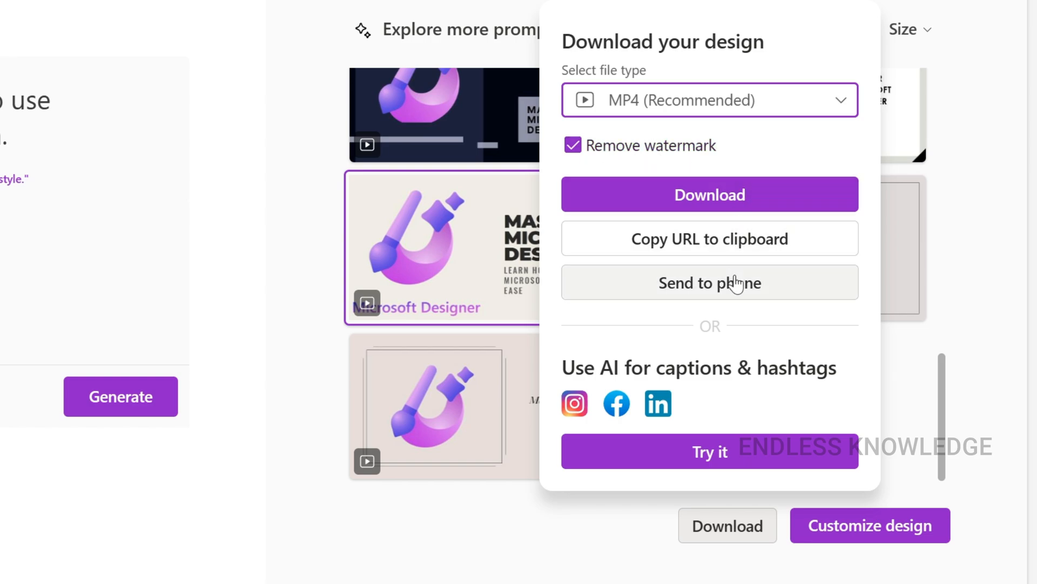
left_click(742, 196)
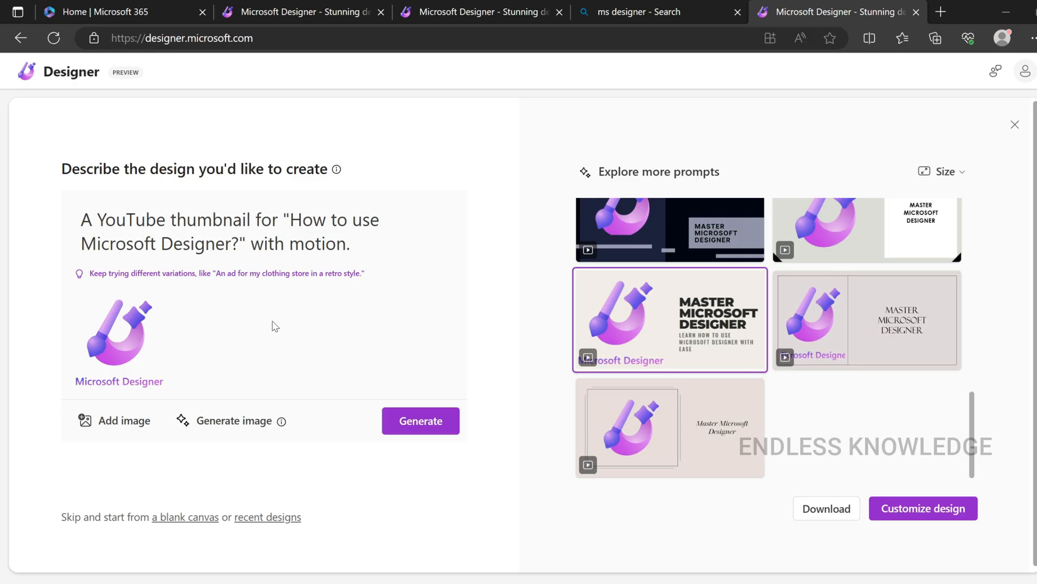
Replace the Microsoft Designer logo in the prompt with the middle image generated from the description "Colorful brush strokes"
mouse_move(154, 316)
left_click(154, 307)
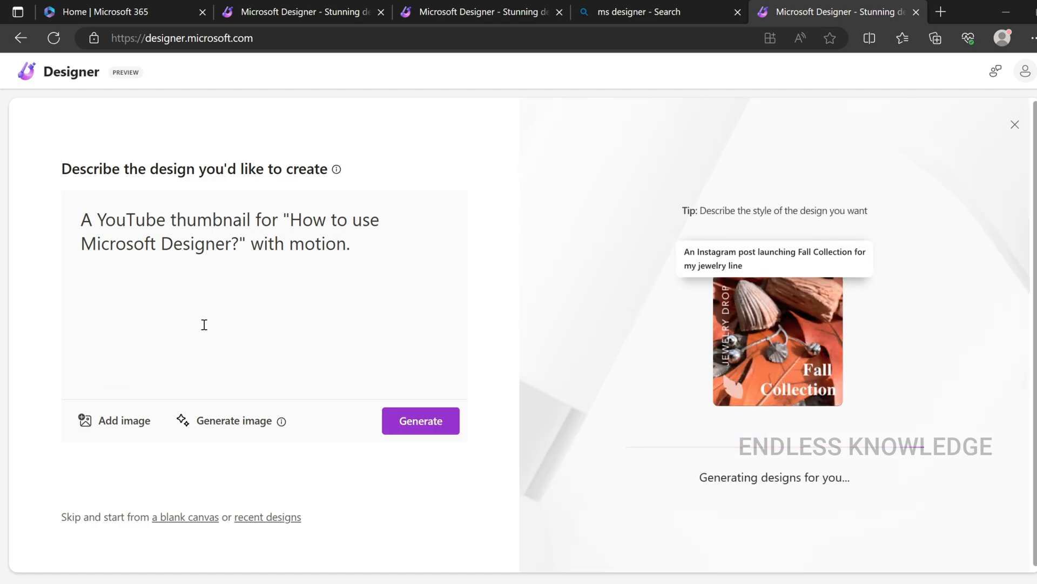
left_click(230, 422)
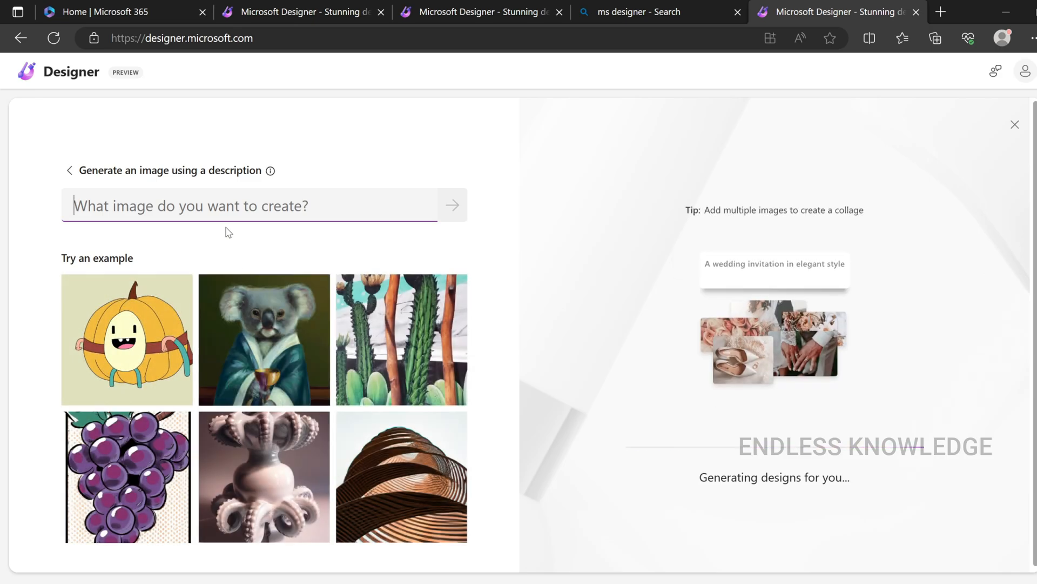
type("Colorful brush strokes")
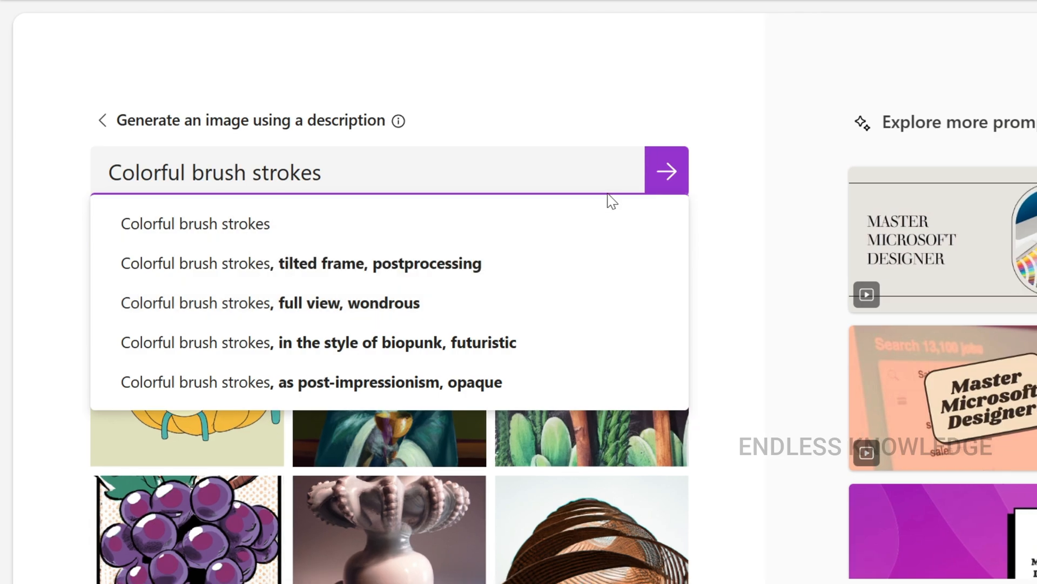
left_click(666, 181)
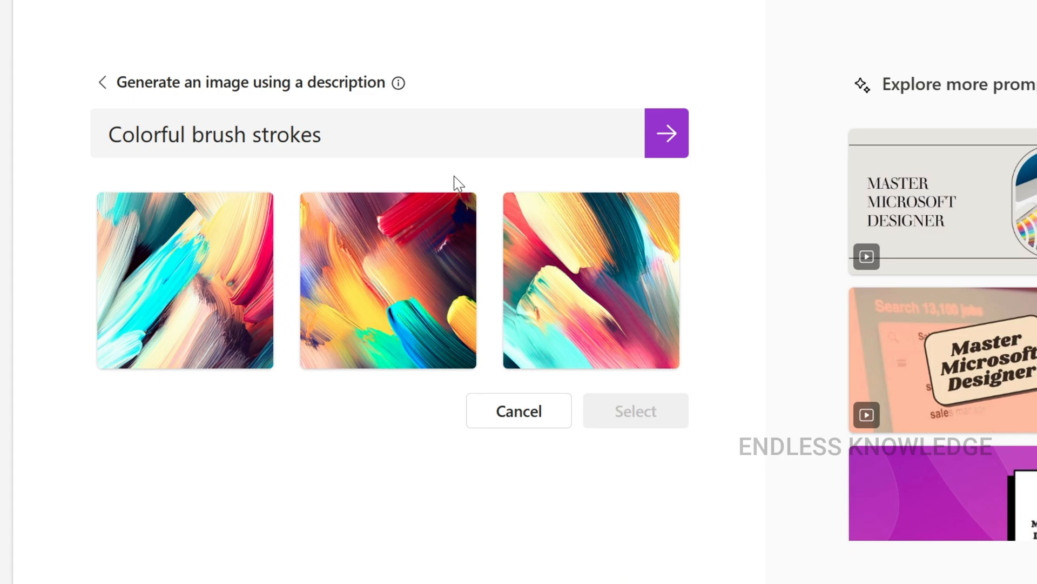
left_click(413, 286)
left_click(632, 417)
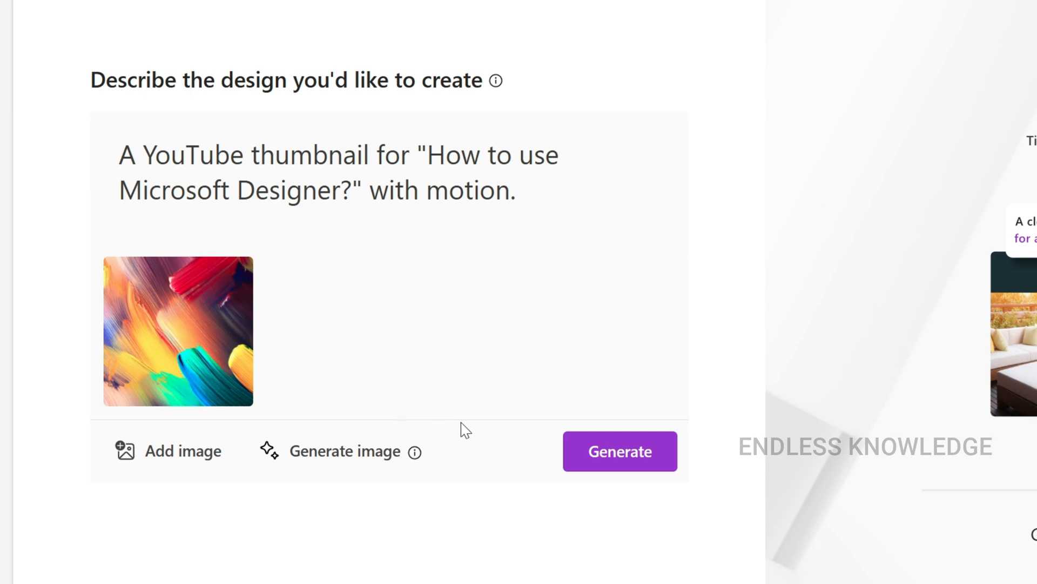
Generate the YouTube thumbnail designs with the brush-stroke image and look through them
left_click(620, 456)
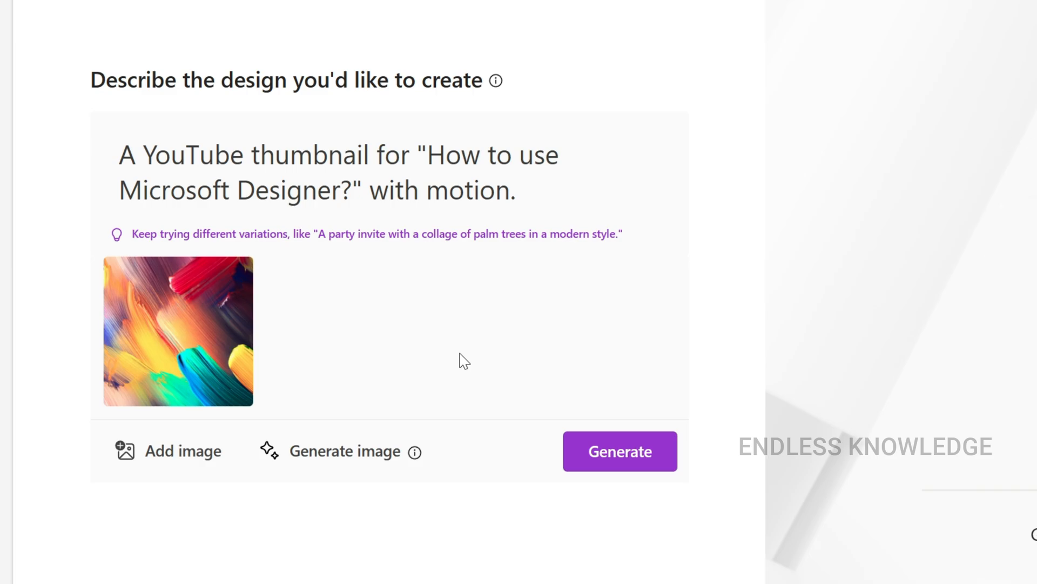
scroll(810, 293, "down", 5)
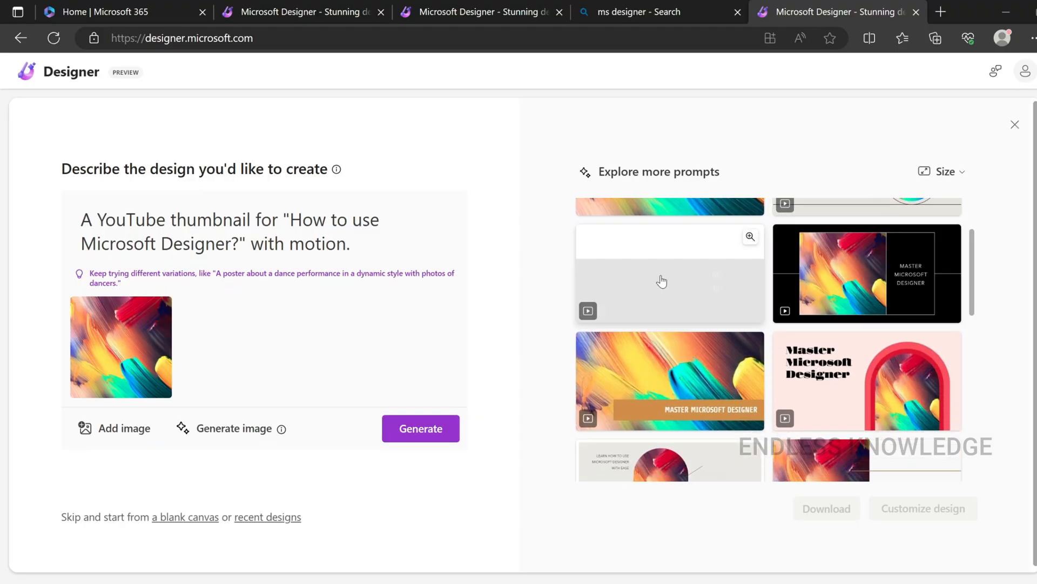
scroll(747, 323, "down", 2)
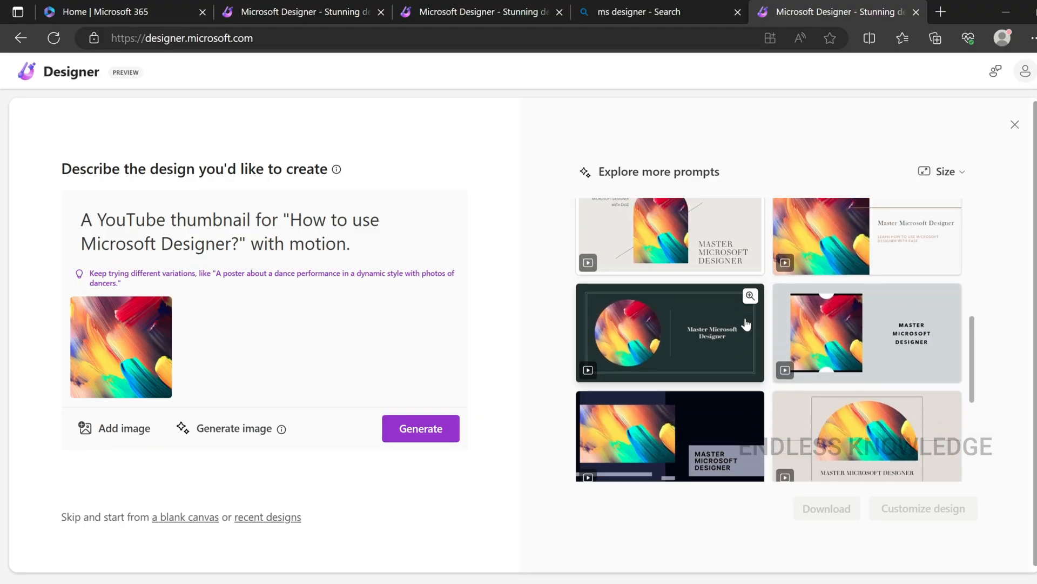
scroll(746, 323, "down", 2)
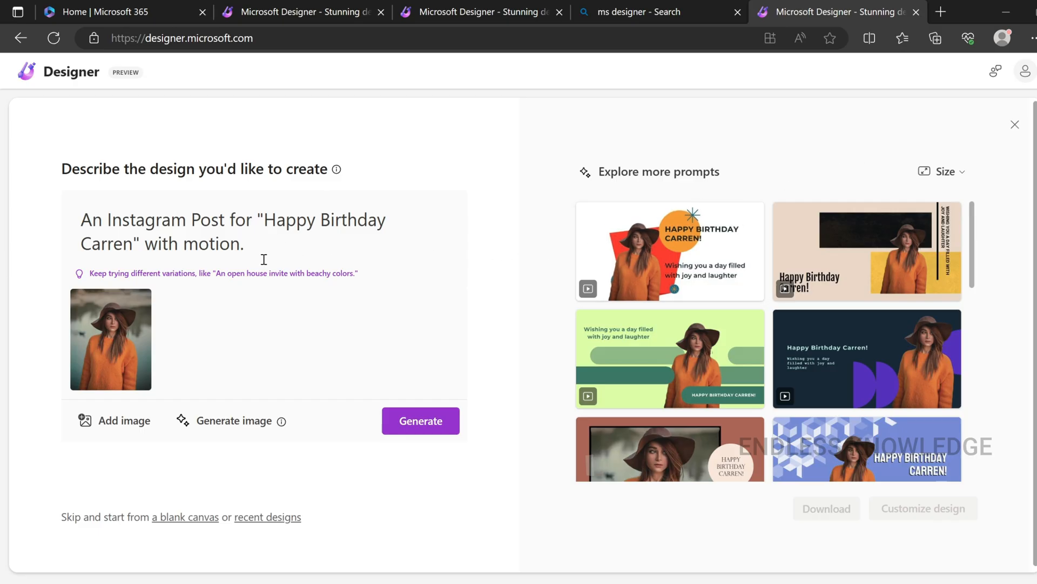
Remove "with motion" from the birthday Instagram post description and open the teal design with the white dots for customization
left_click_drag(251, 247, 161, 244)
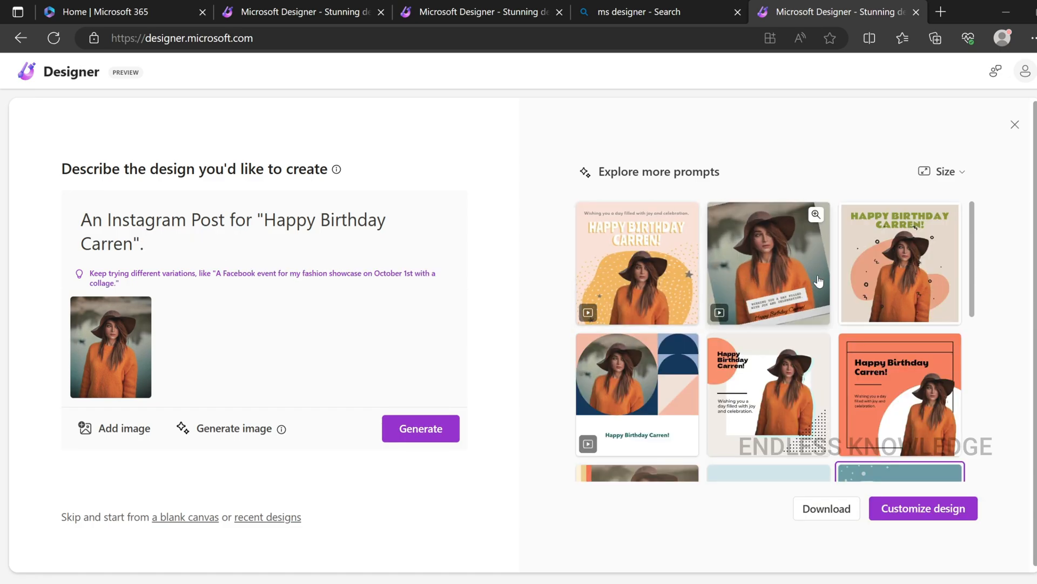
scroll(864, 303, "down", 3)
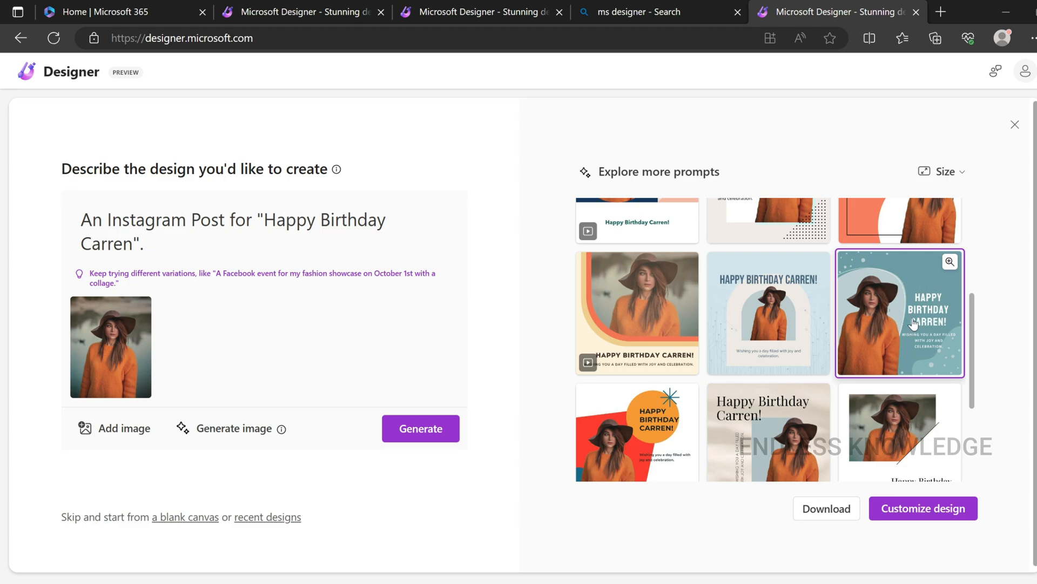
left_click(920, 510)
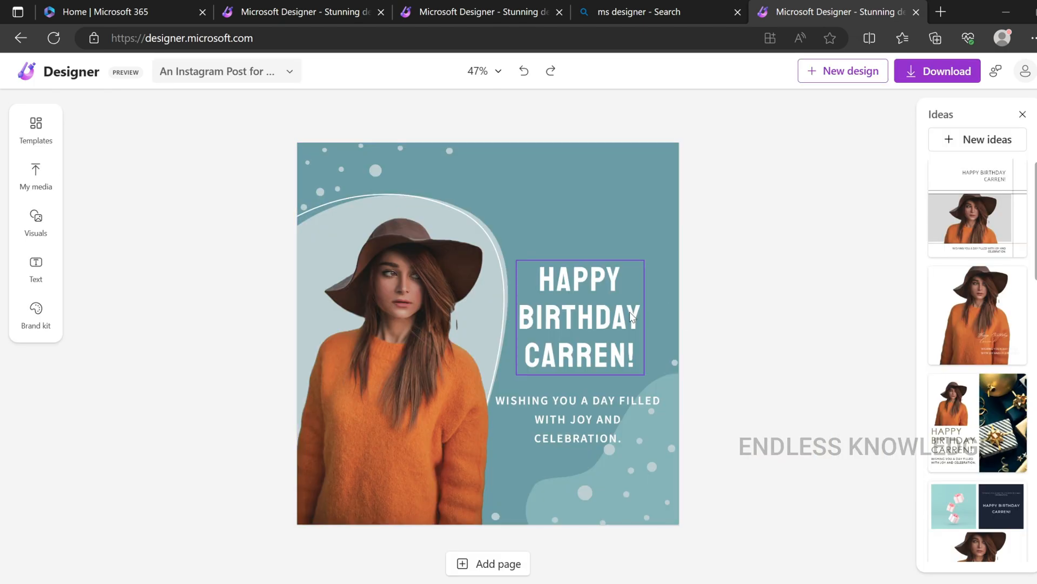
Select the birthday heading and look through the suggested design ideas, hiding and reopening them once
left_click(599, 322)
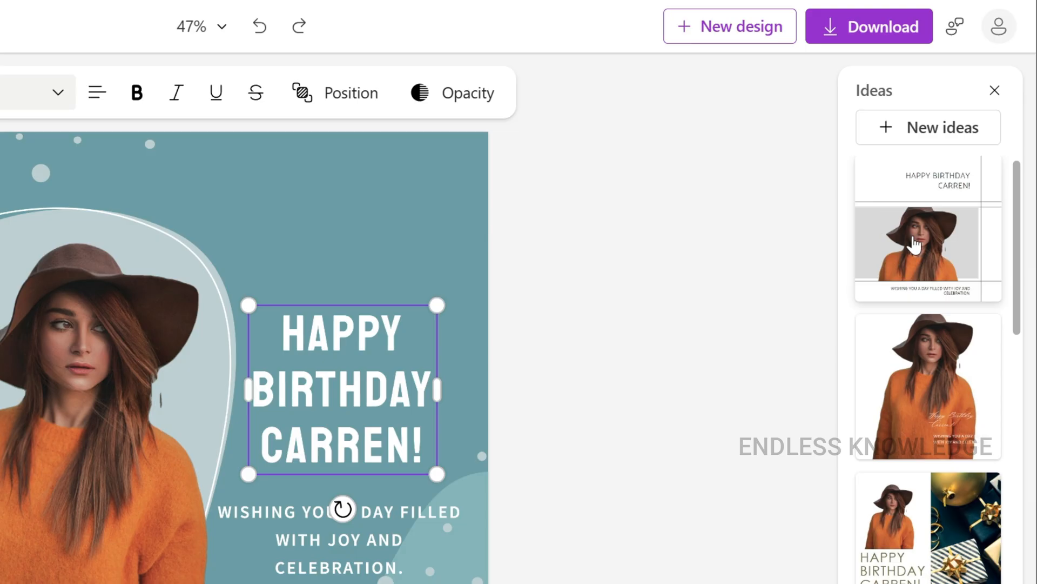
scroll(976, 227, "down", 1)
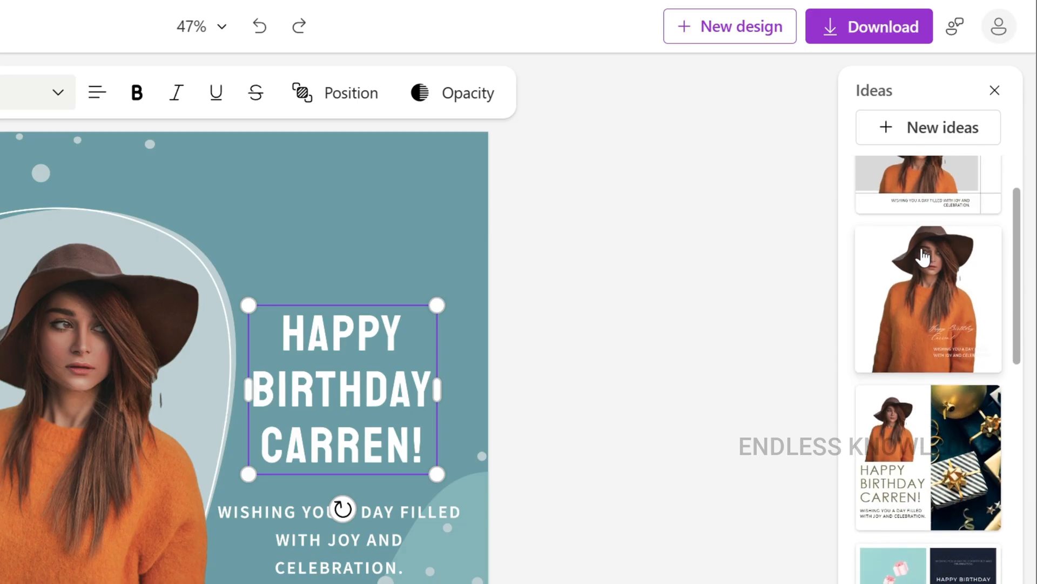
scroll(921, 267, "down", 10)
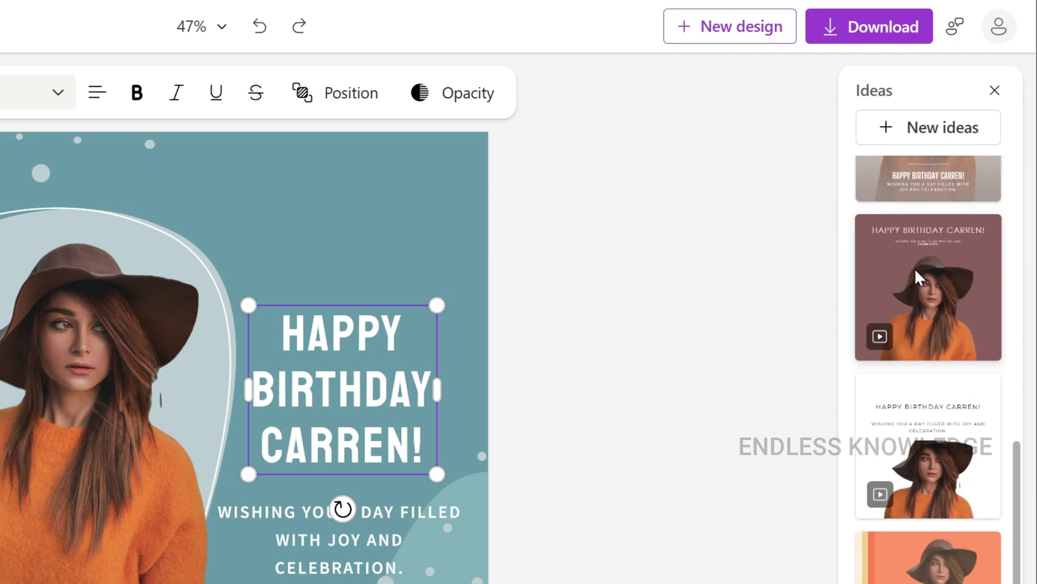
scroll(915, 270, "down", 3)
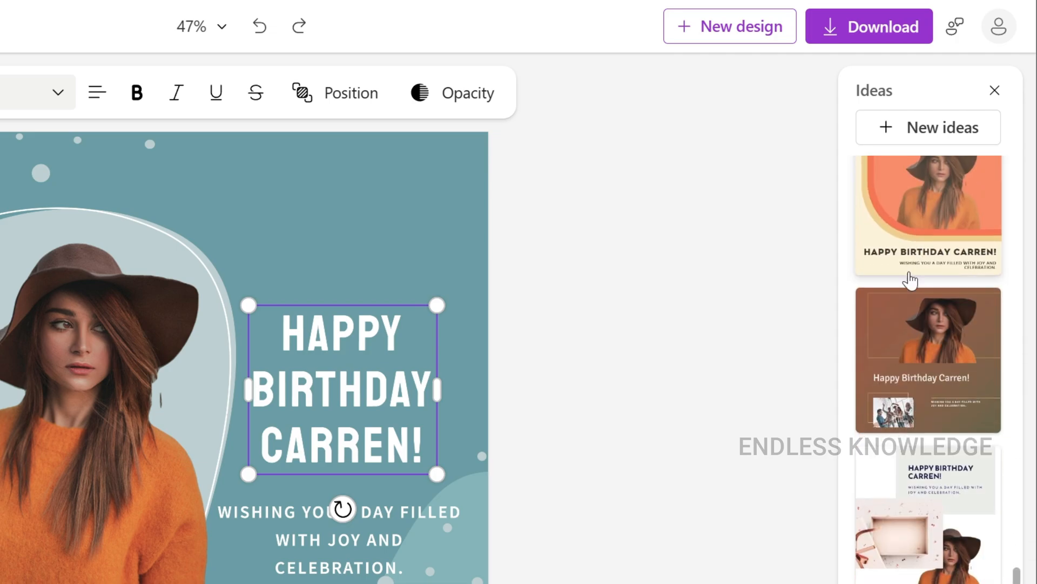
left_click(997, 93)
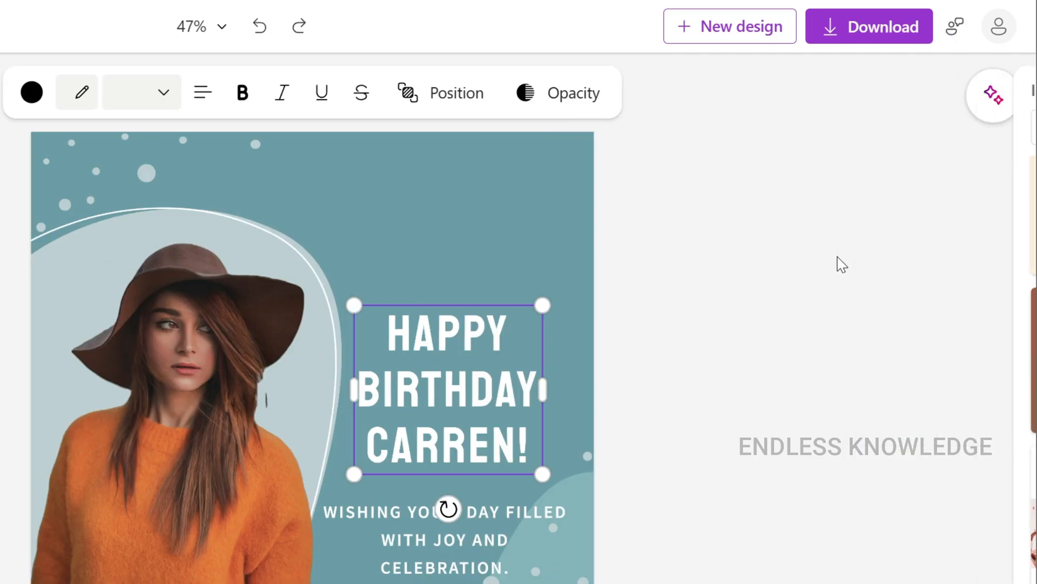
left_click(1000, 114)
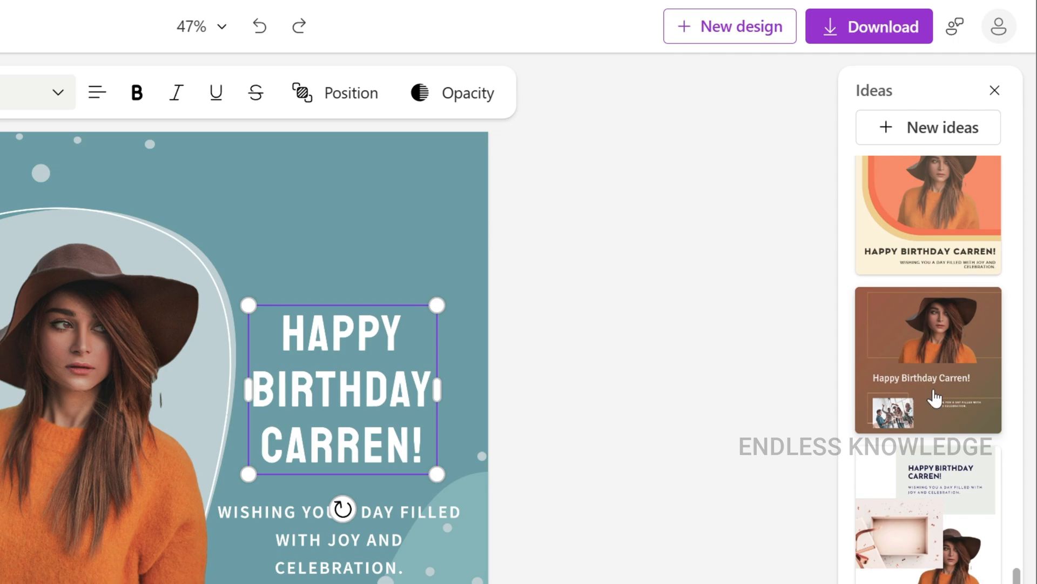
scroll(935, 398, "down", 10)
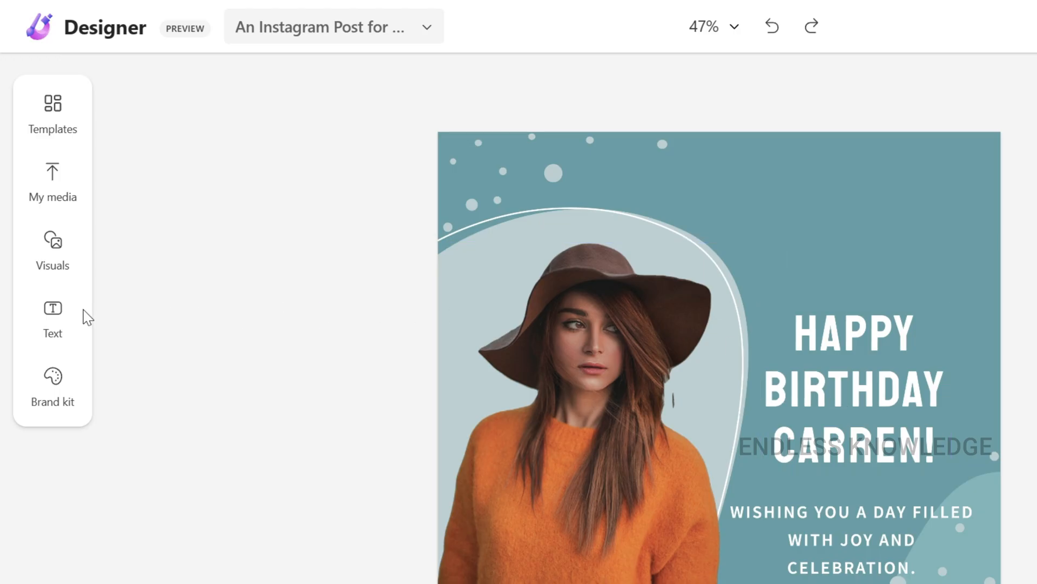
Add the purple "Coming soon..." text preset to the design and place it above the birthday heading
left_click(54, 316)
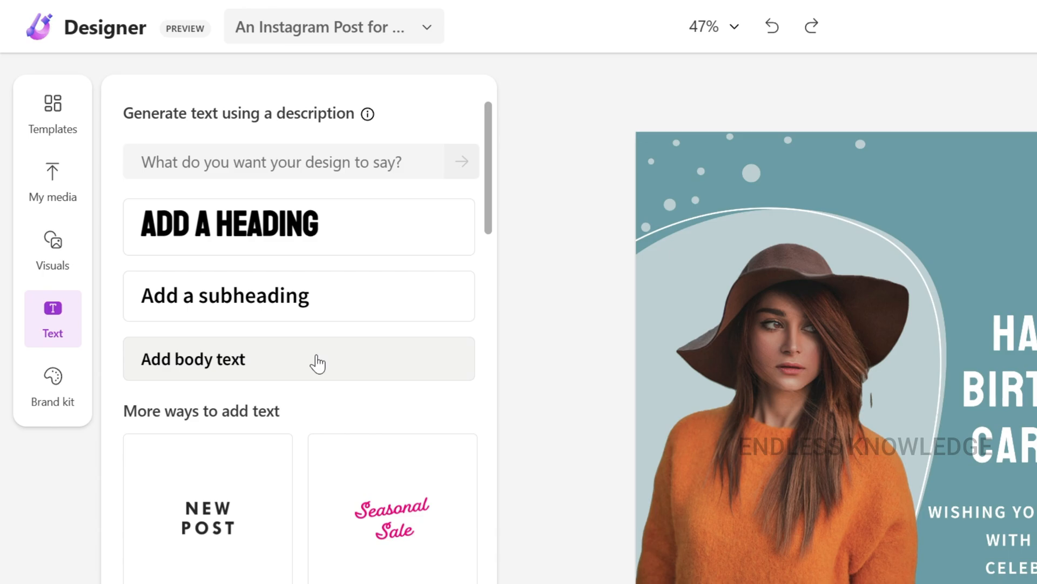
scroll(316, 362, "down", 5)
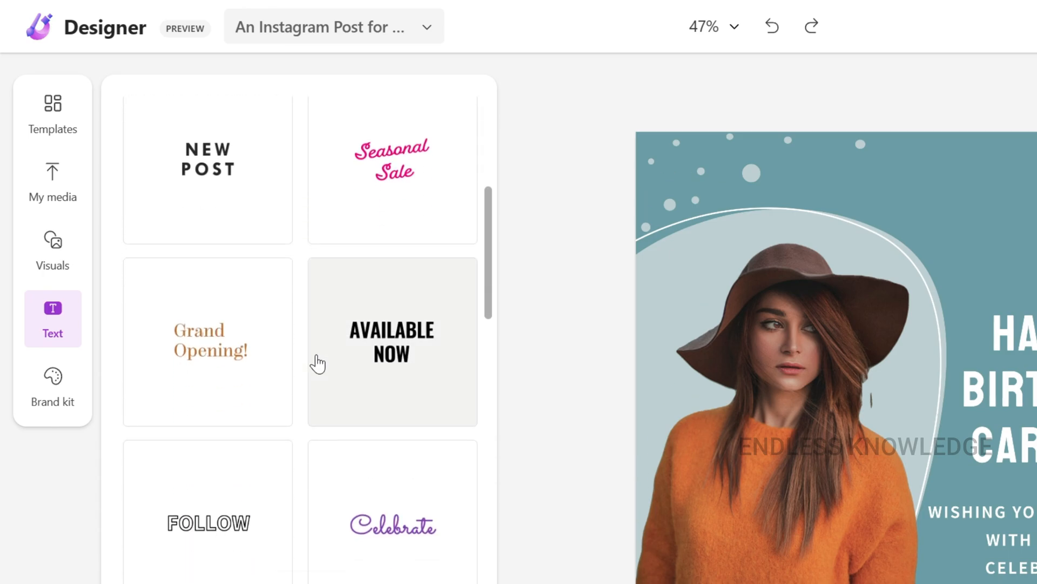
scroll(316, 365, "down", 6)
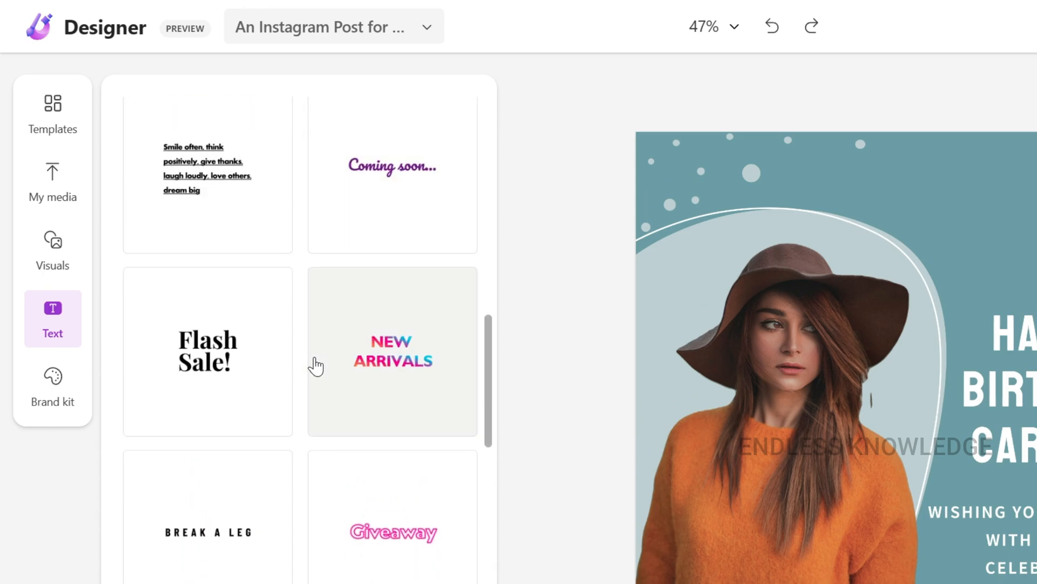
left_click(363, 209)
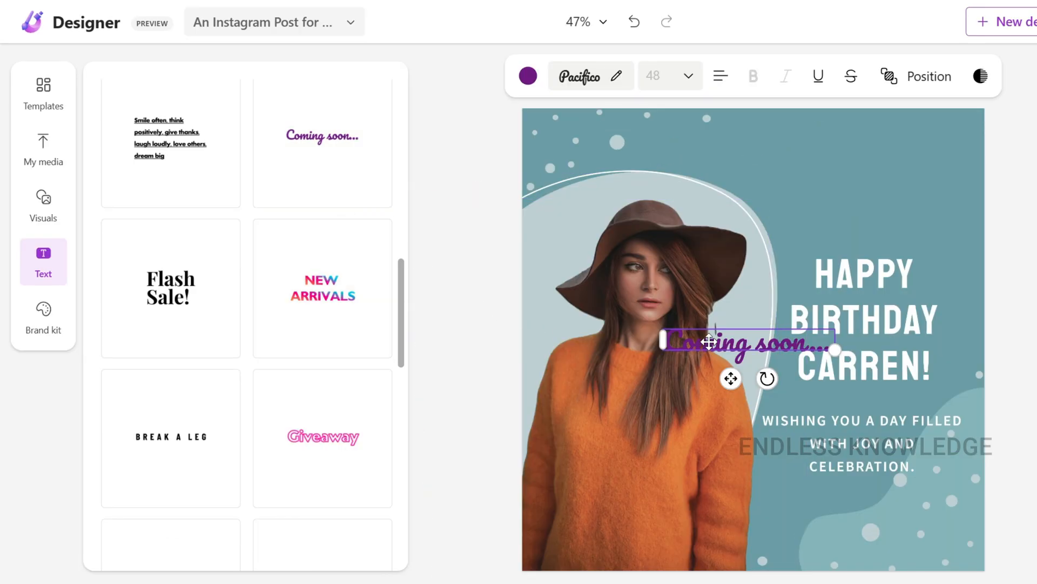
left_click_drag(708, 341, 837, 203)
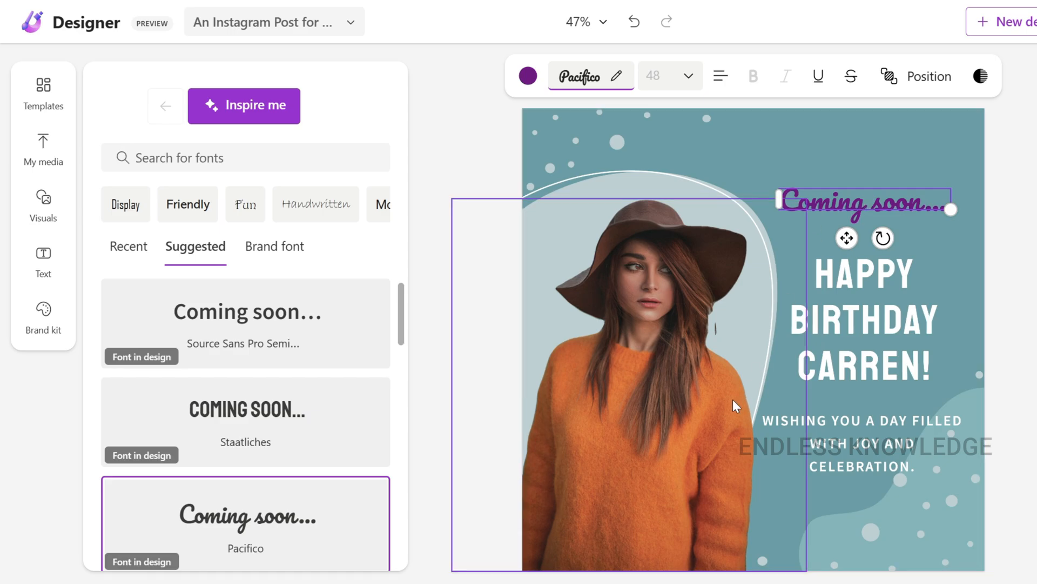
Recolor the "Coming soon..." text with the orange sampled from the woman's sweater
left_click(527, 78)
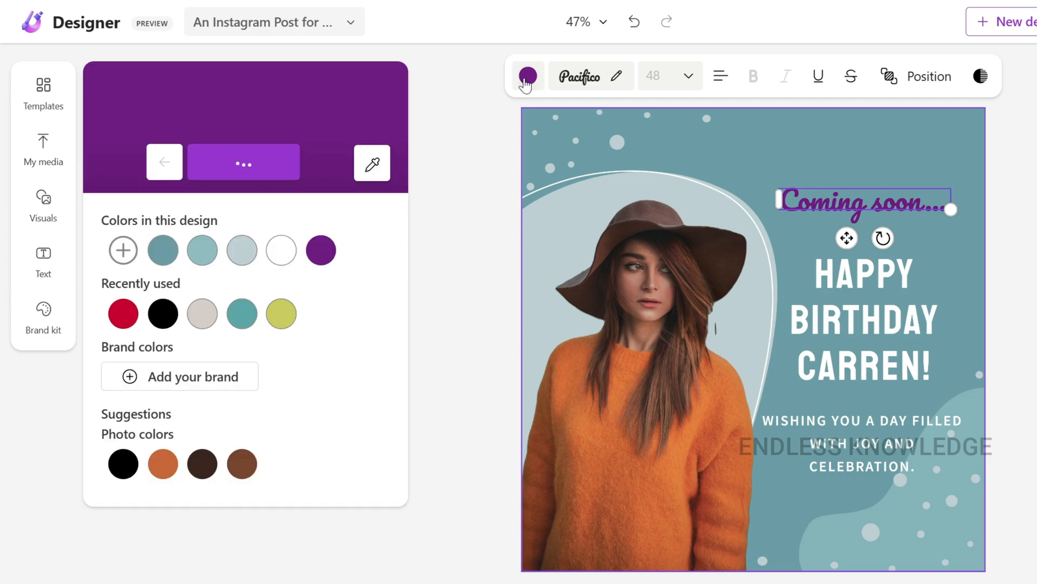
left_click(373, 163)
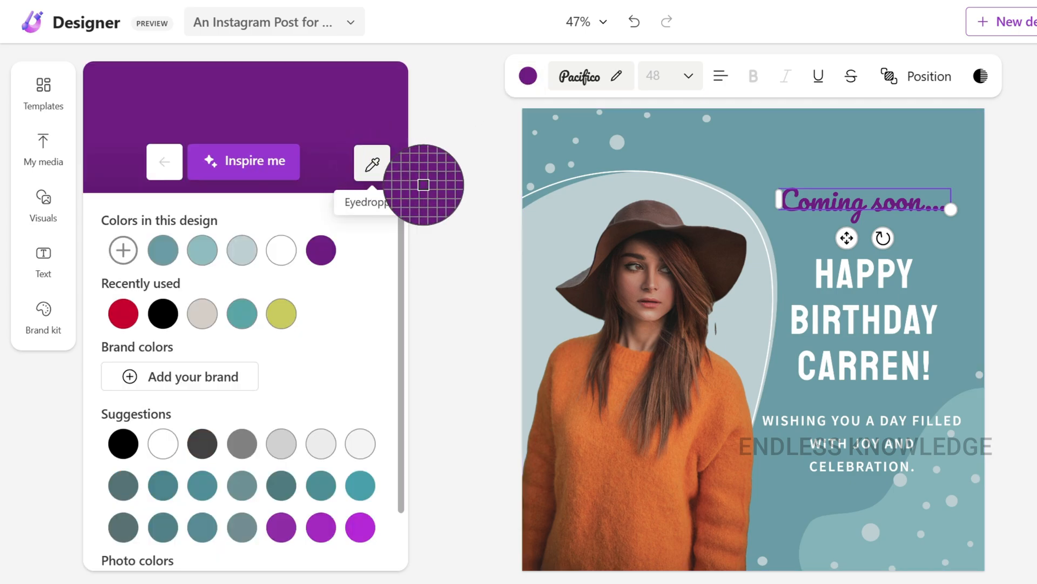
left_click(604, 459)
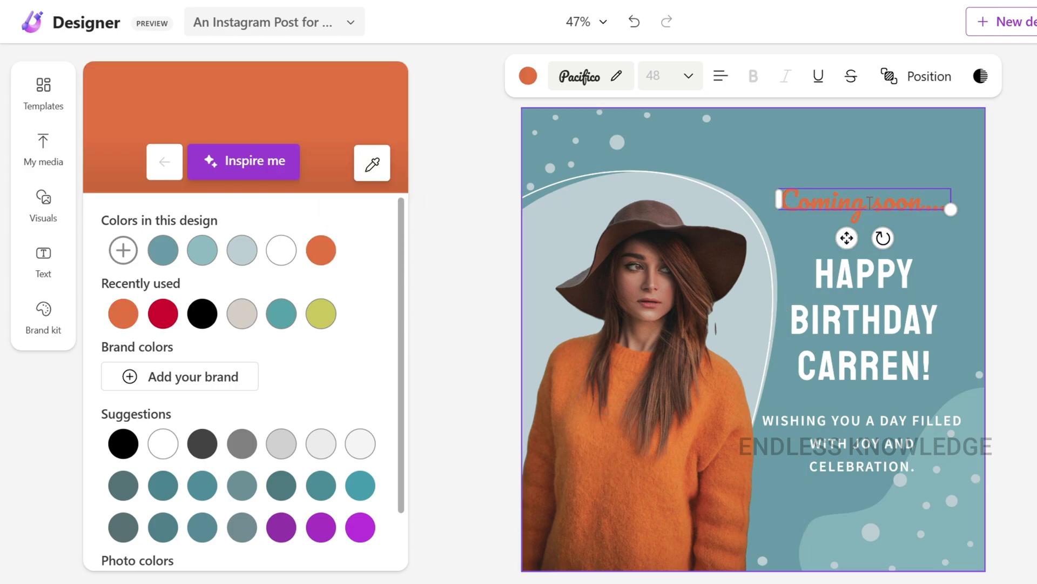
left_click(1022, 182)
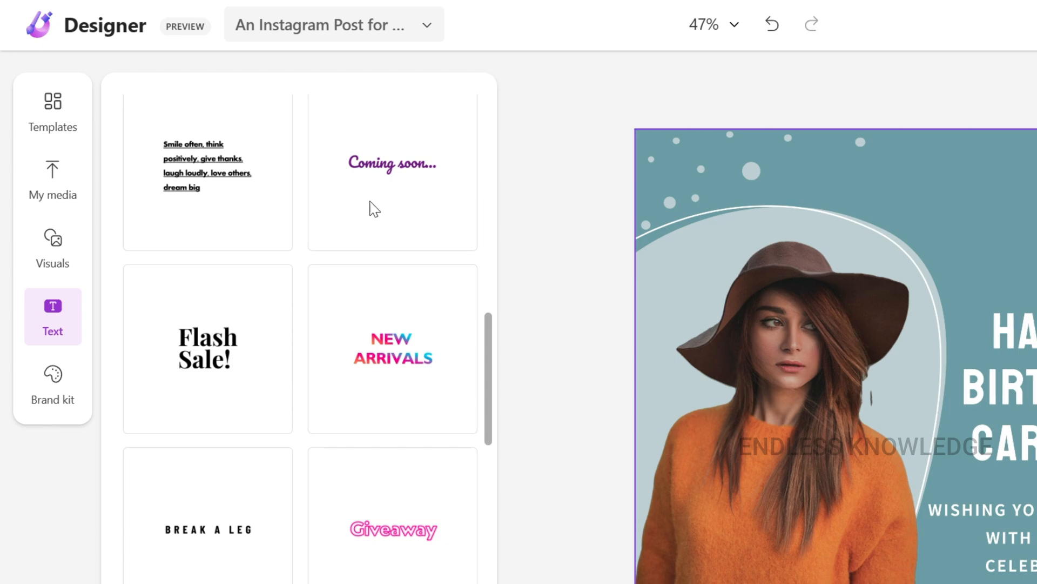
View the brand kit's settings for adding custom brand colors and close them
left_click(42, 399)
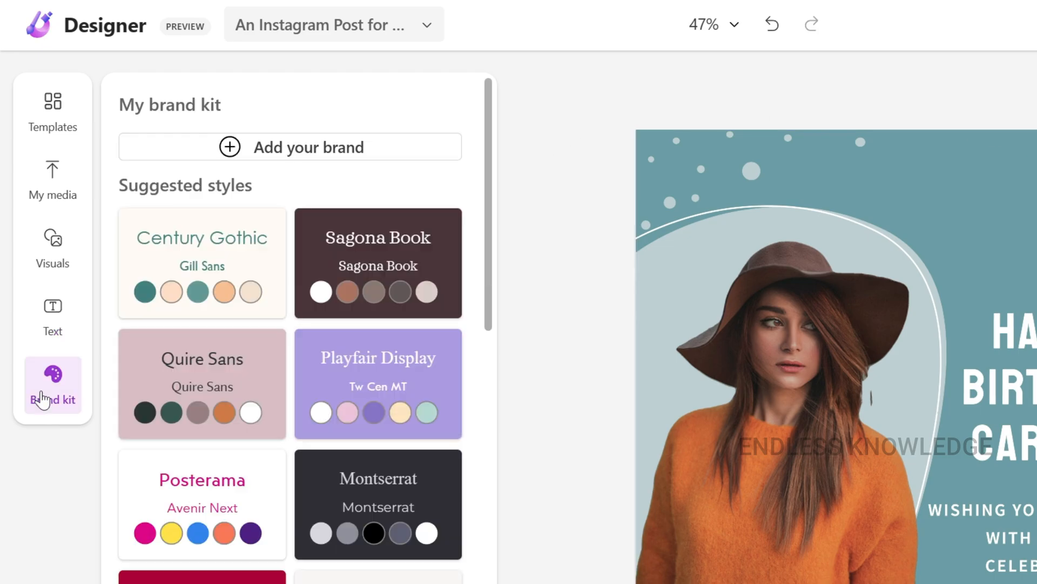
left_click(327, 154)
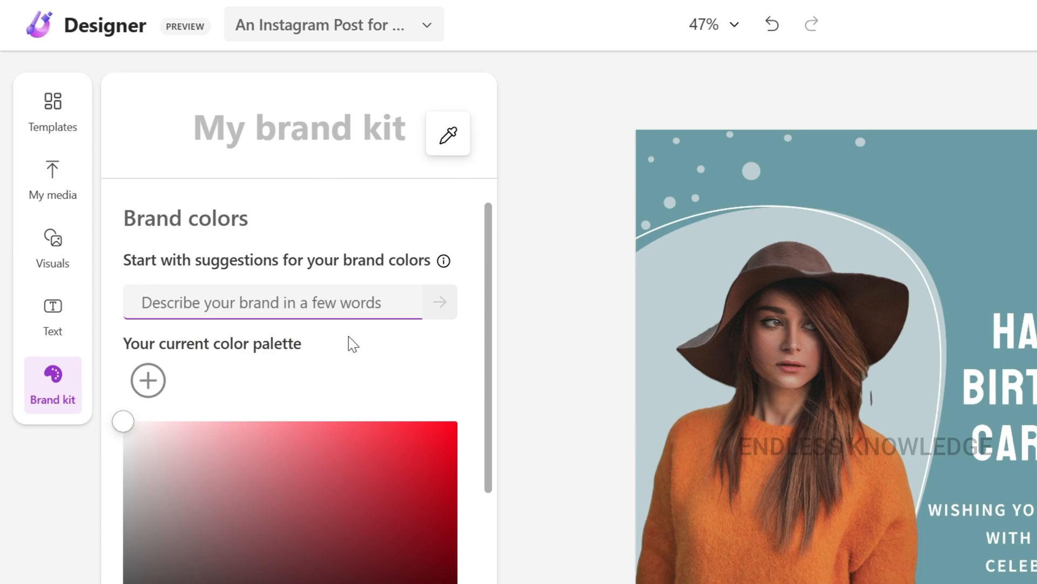
left_click(57, 394)
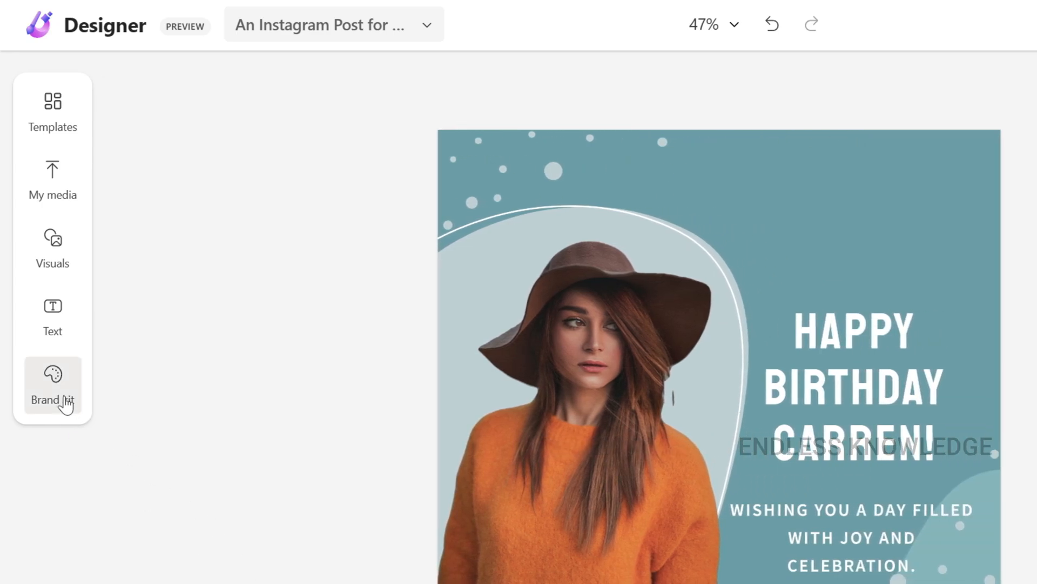
Look through the suggested brand kit styles and apply the Sagona Book style to the birthday design
left_click(66, 403)
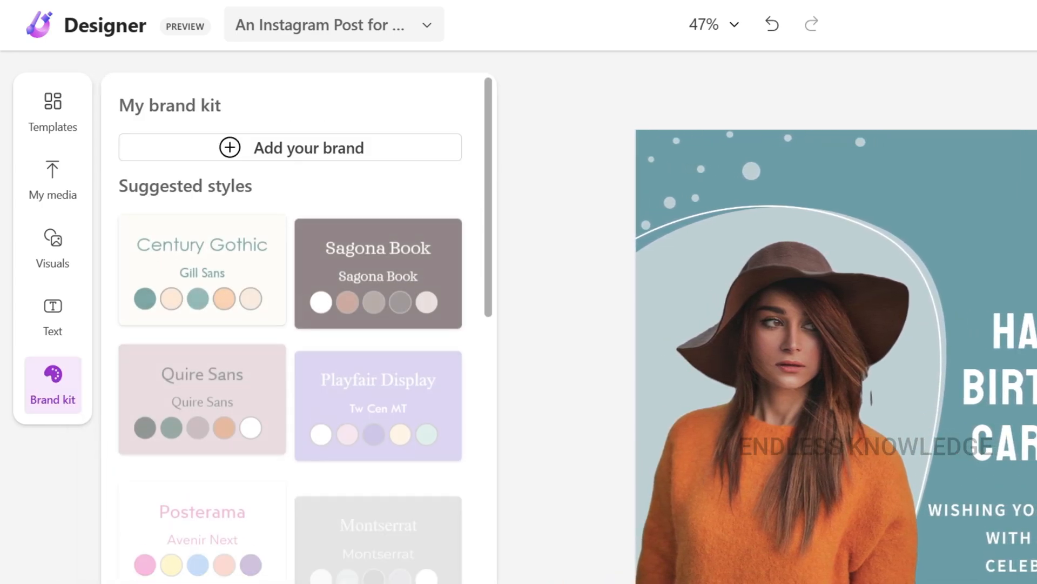
scroll(284, 502, "down", 5)
scroll(285, 502, "down", 3)
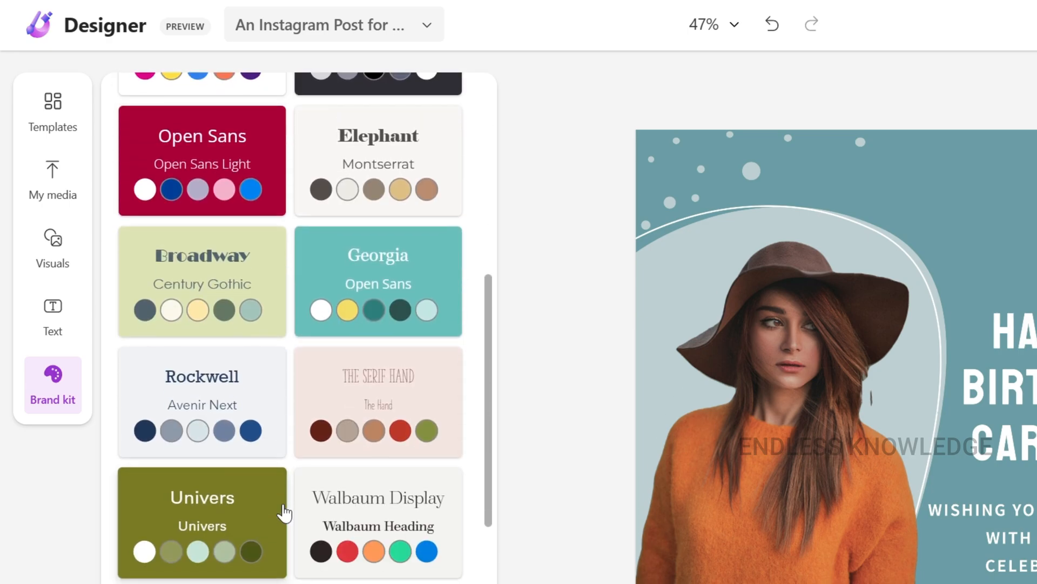
scroll(280, 514, "up", 9)
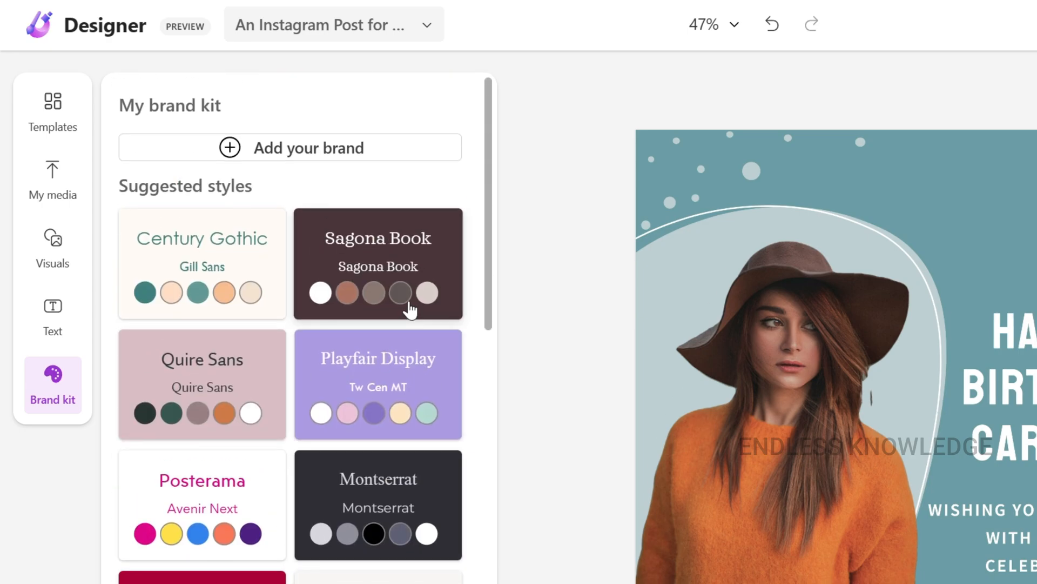
left_click(409, 268)
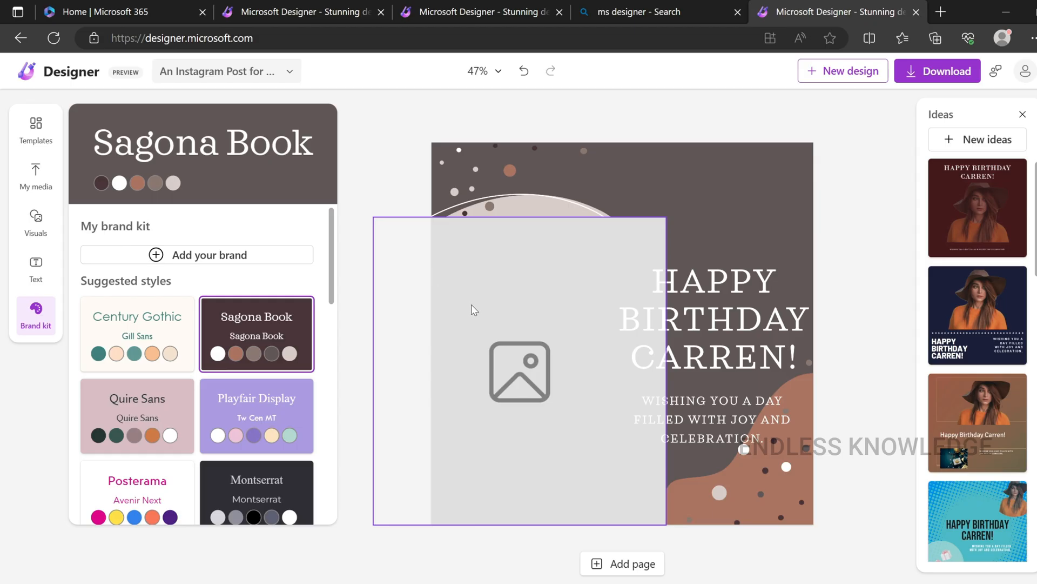
Undo the Sagona Book style on the birthday design and look through the templates and uploaded media
left_click(525, 72)
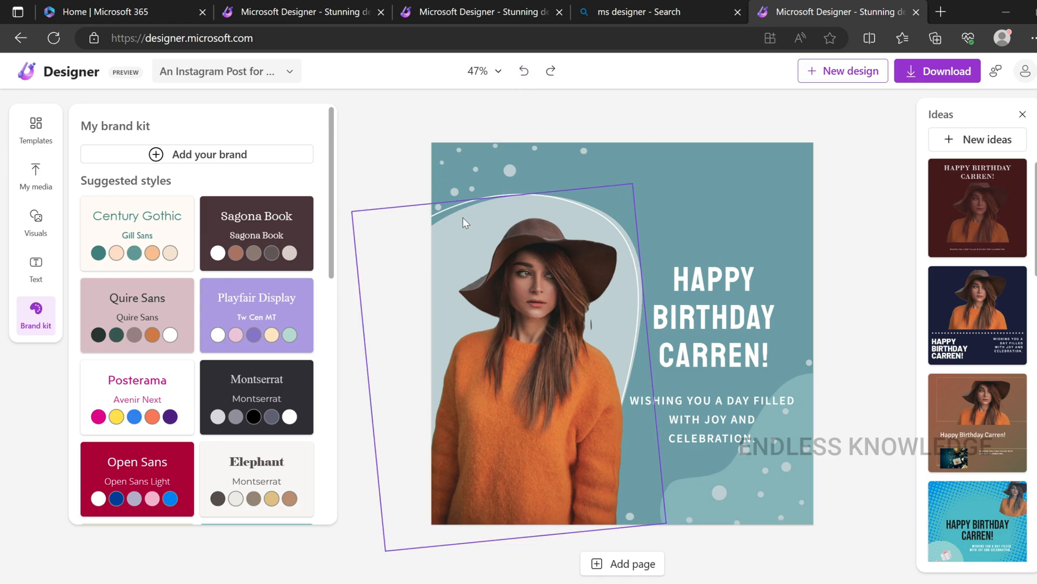
left_click(25, 132)
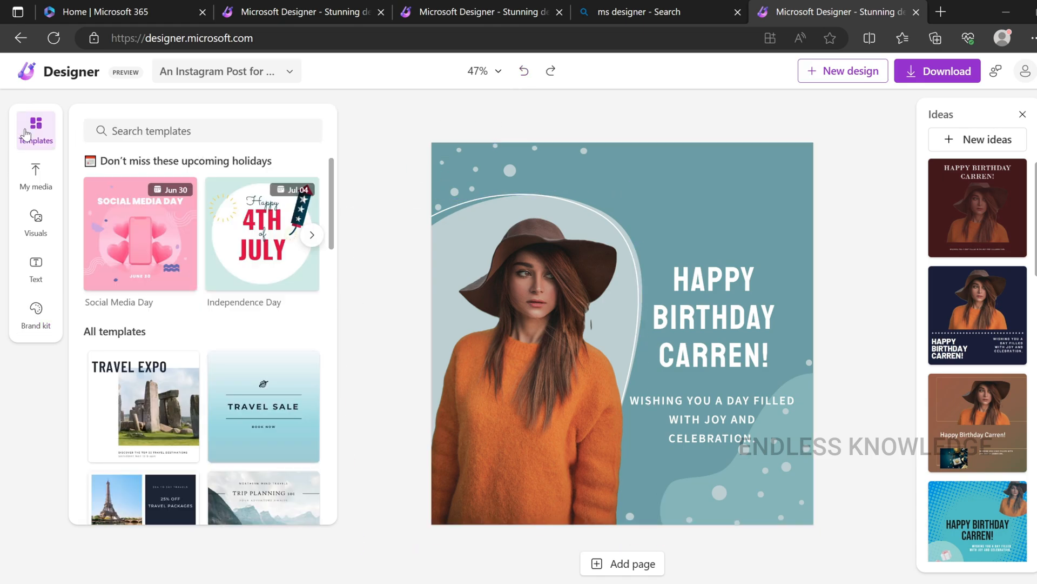
scroll(213, 299, "down", 6)
scroll(213, 300, "up", 6)
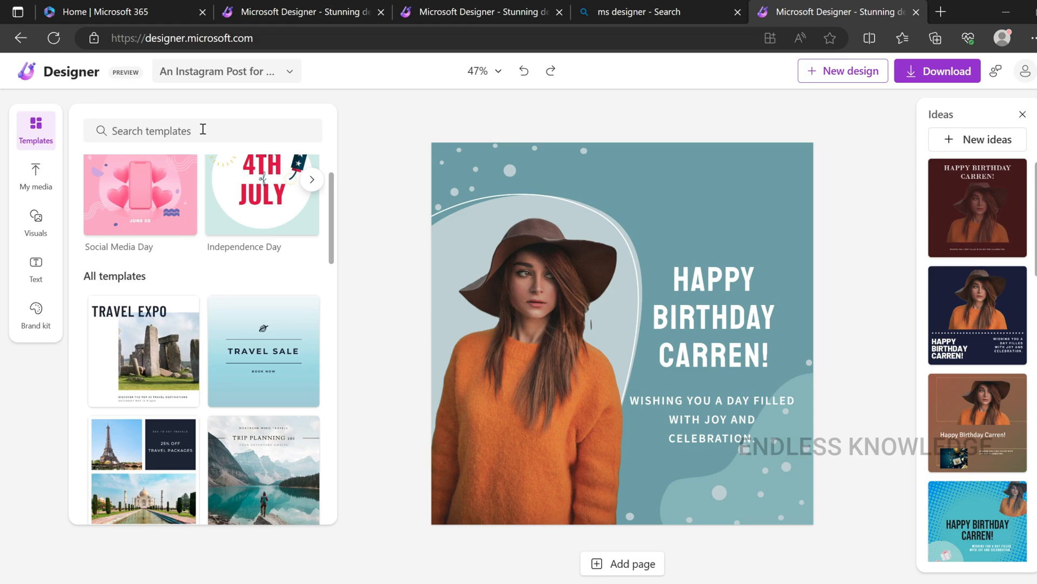
left_click(31, 188)
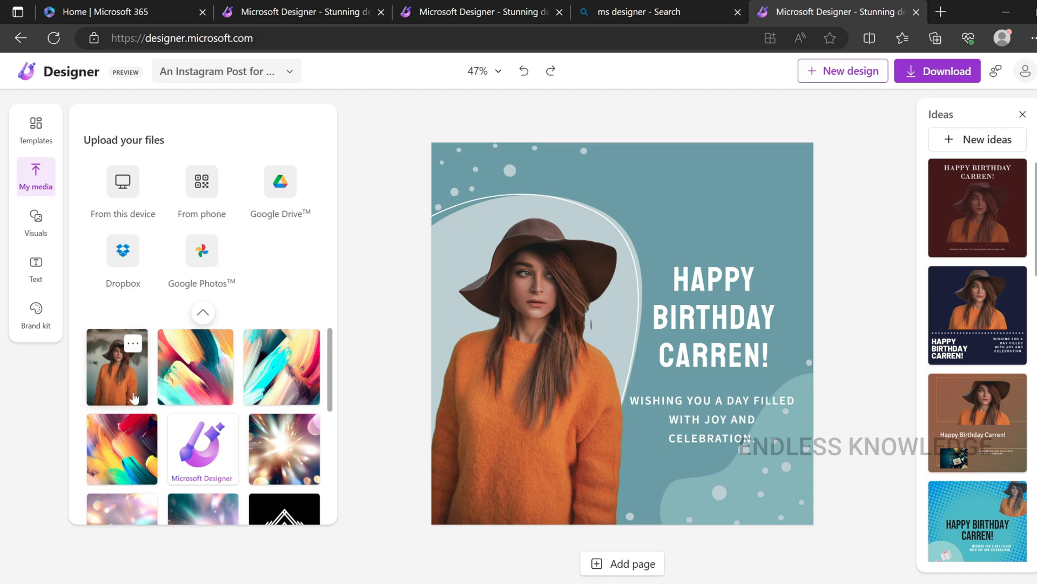
View the photo's effects, try Inspire me colors on the birthday heading and undo those color changes
left_click(503, 370)
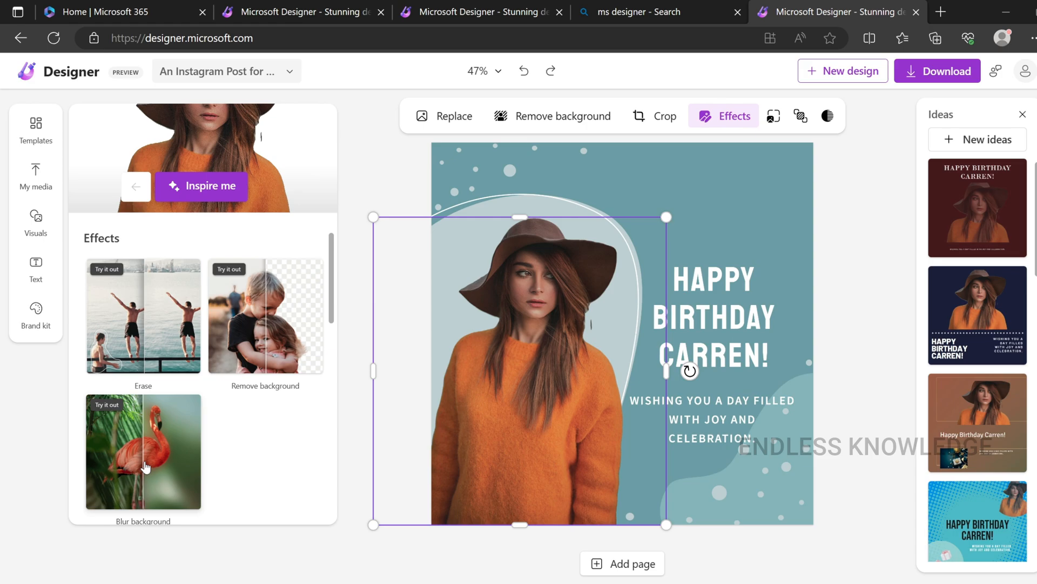
left_click(687, 365)
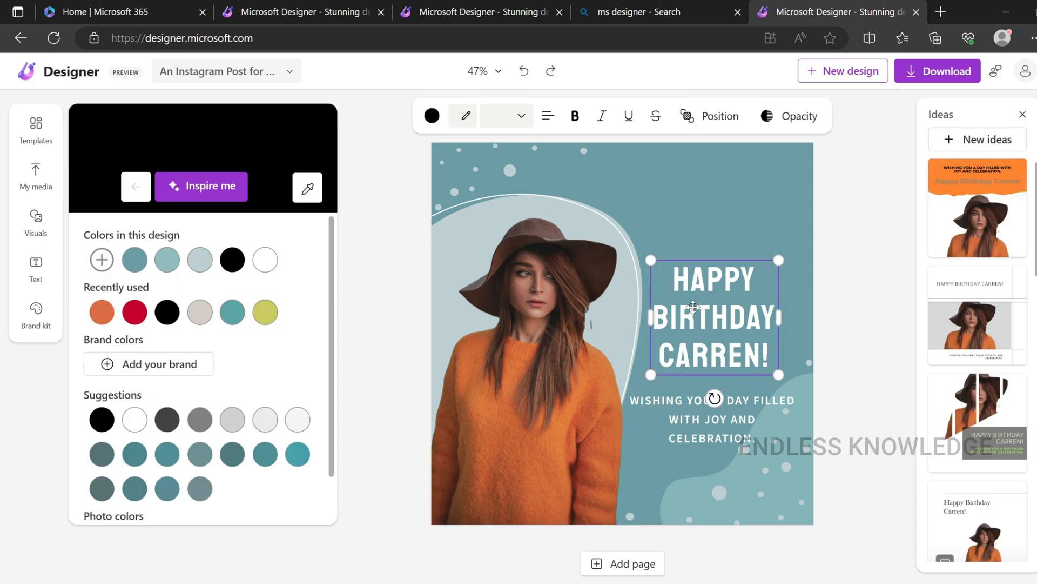
left_click(210, 187)
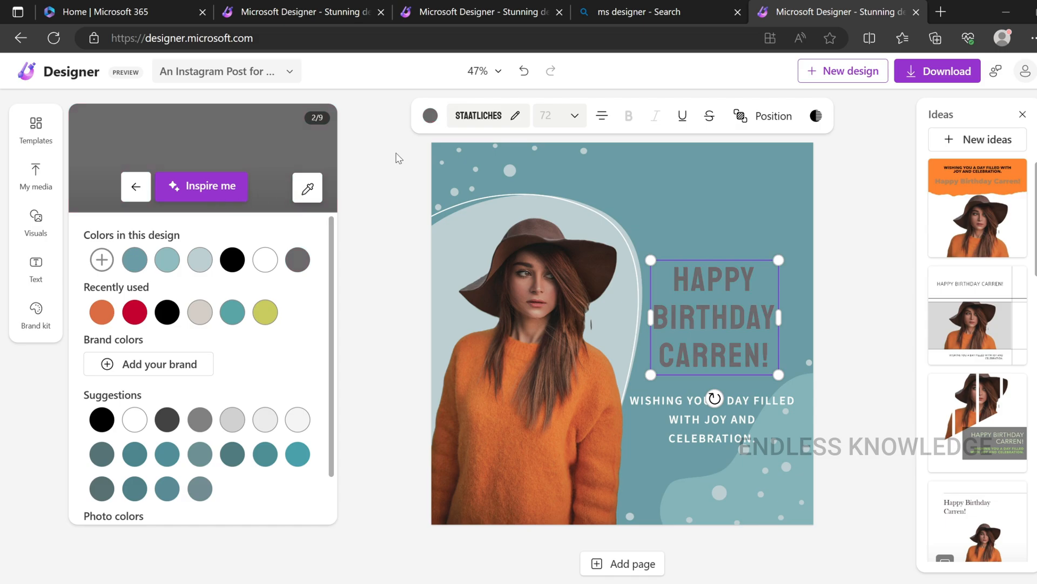
left_click(523, 73)
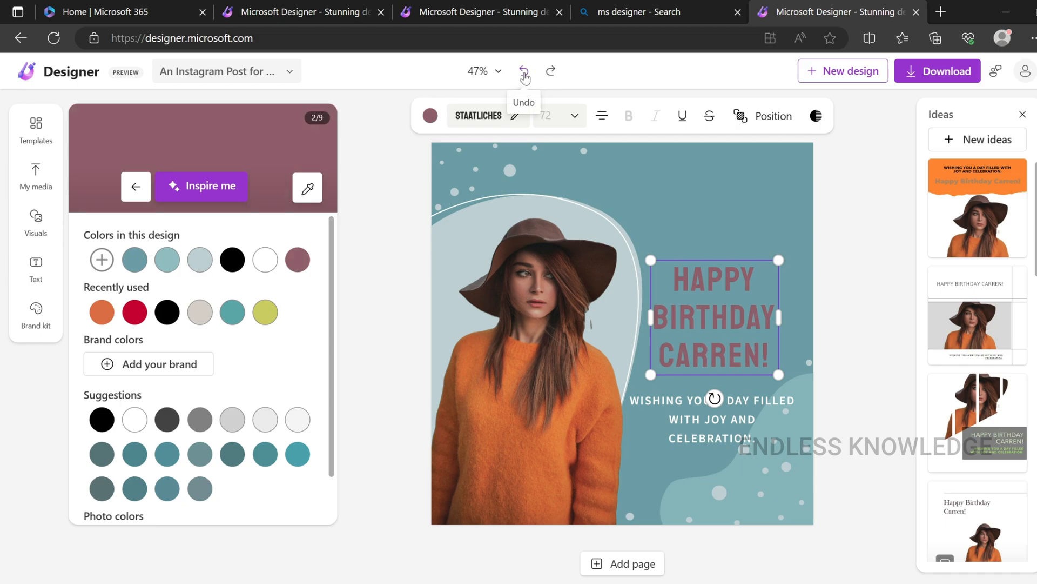
left_click(524, 72)
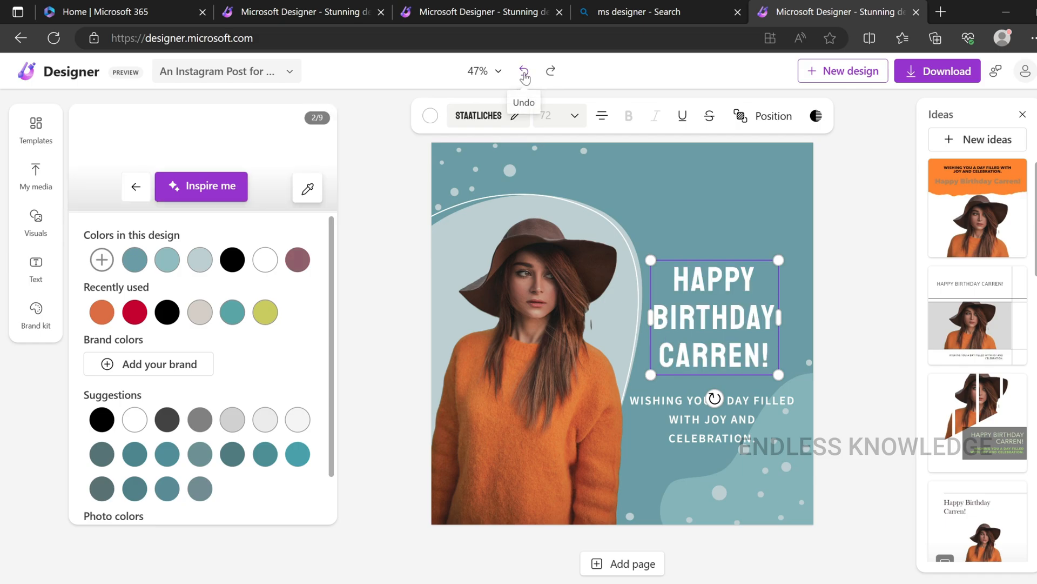
Try Inspire me effects on the photo of the woman
left_click(539, 371)
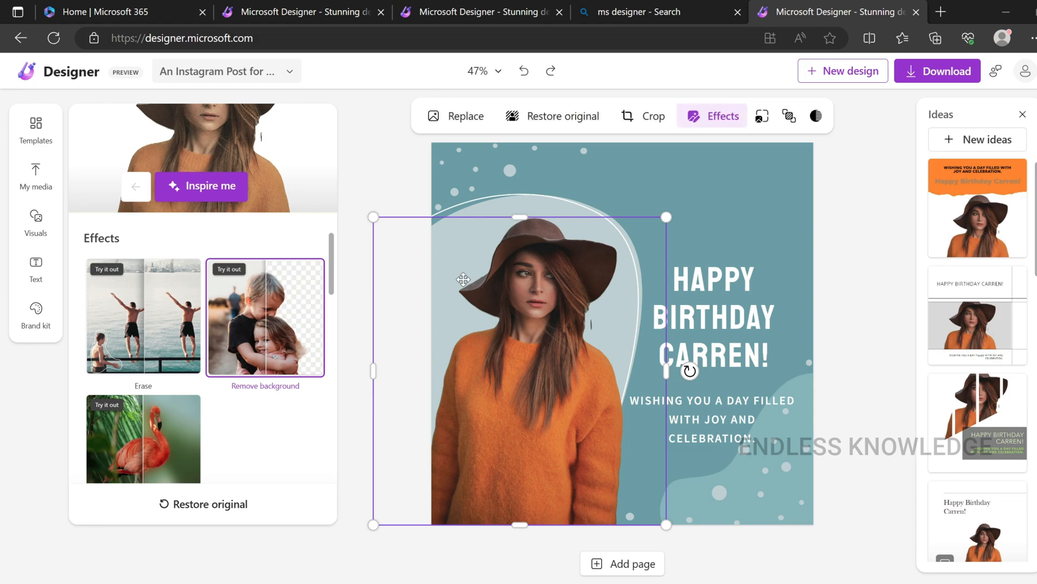
left_click(207, 191)
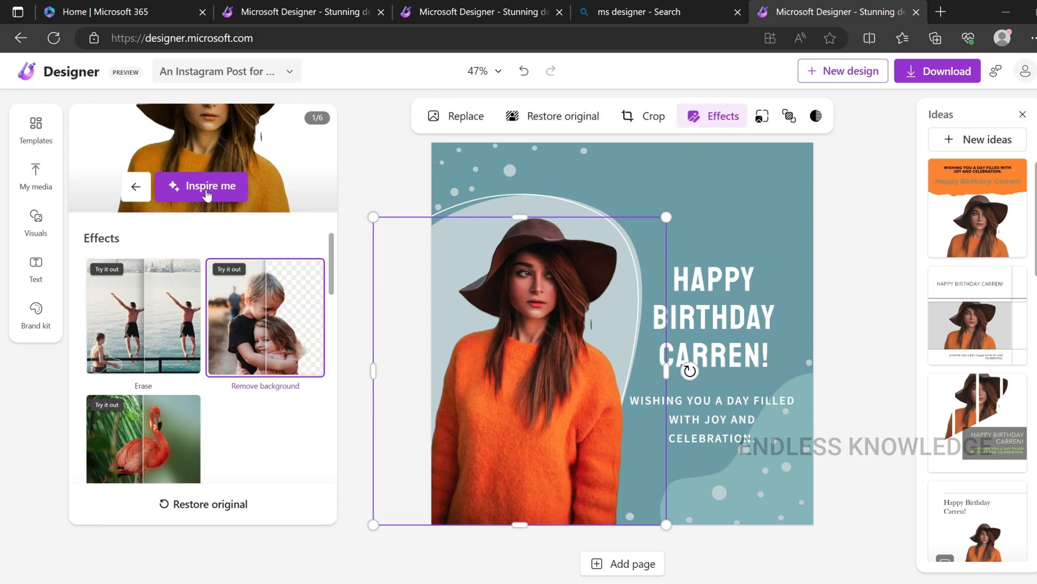
left_click(206, 192)
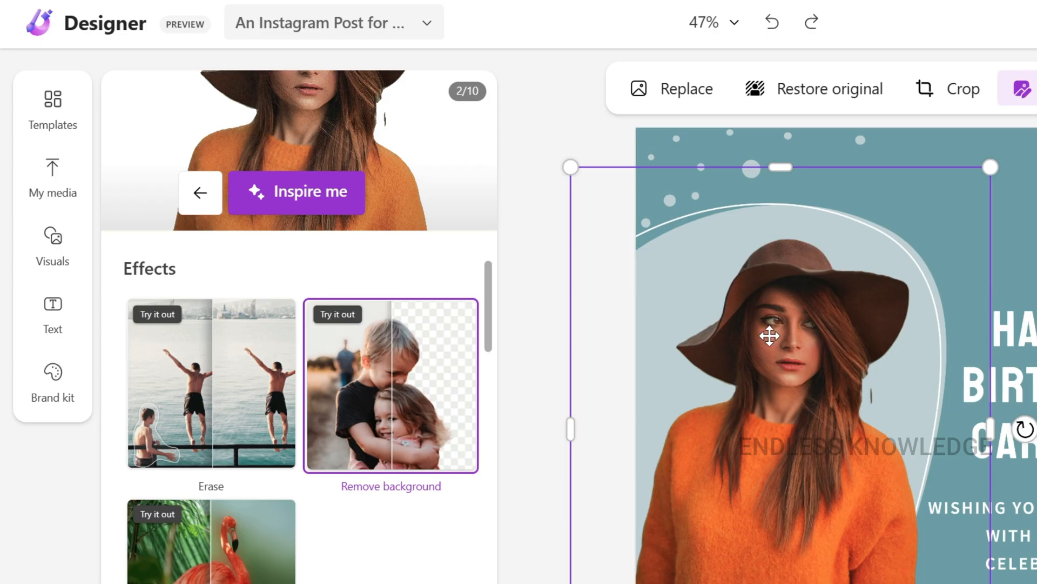
Look through the visuals offered as generated images, photos, graphics and videos, and return to the view of all visuals
left_click(68, 251)
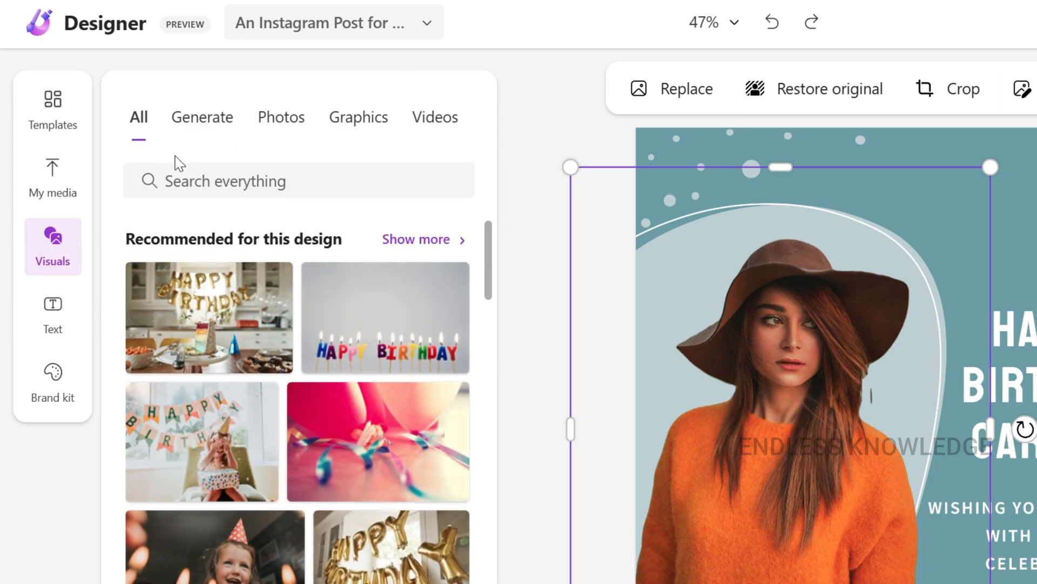
left_click(208, 127)
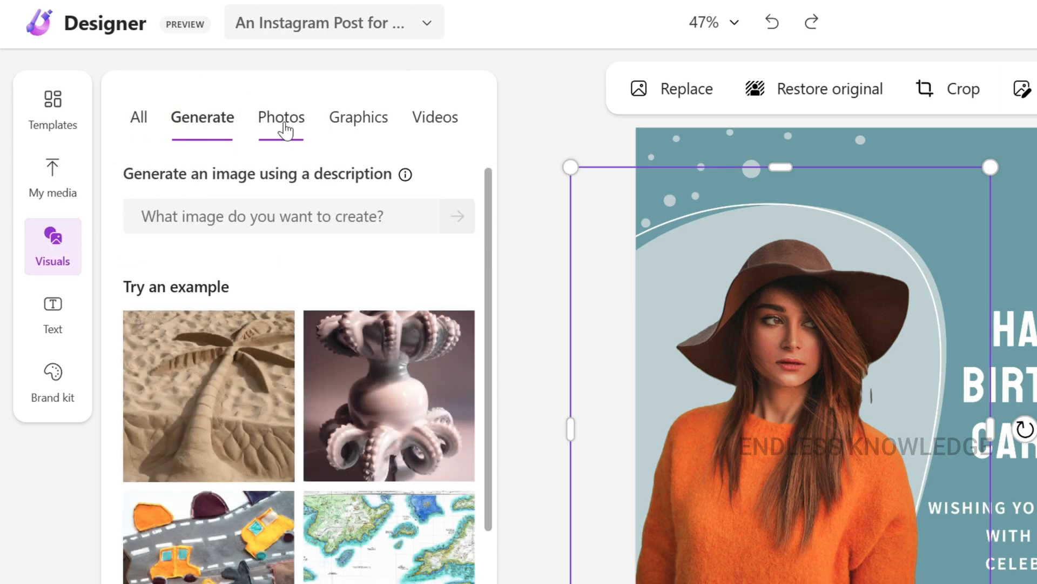
left_click(289, 130)
left_click(359, 128)
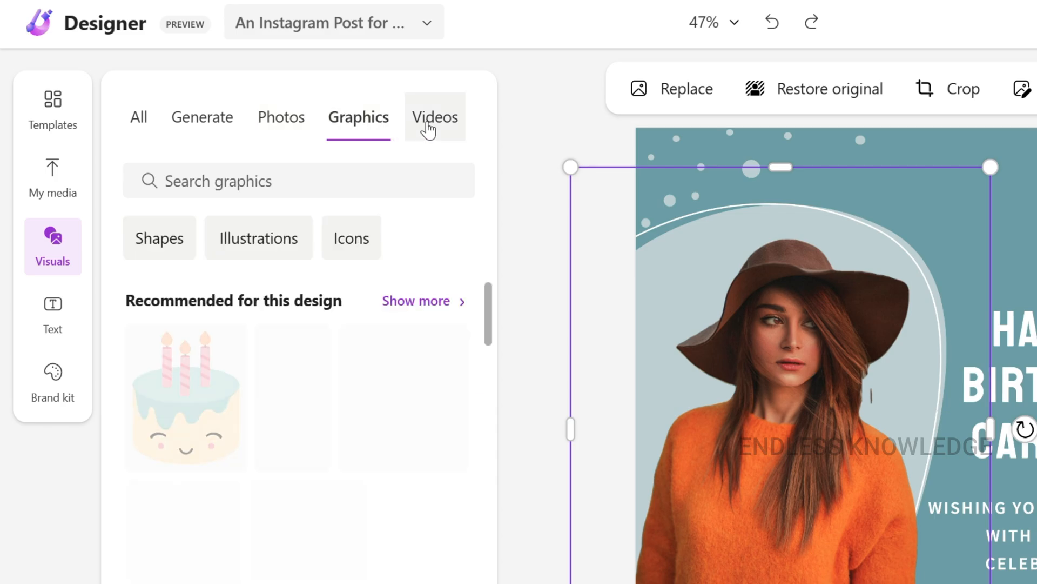
left_click(408, 141)
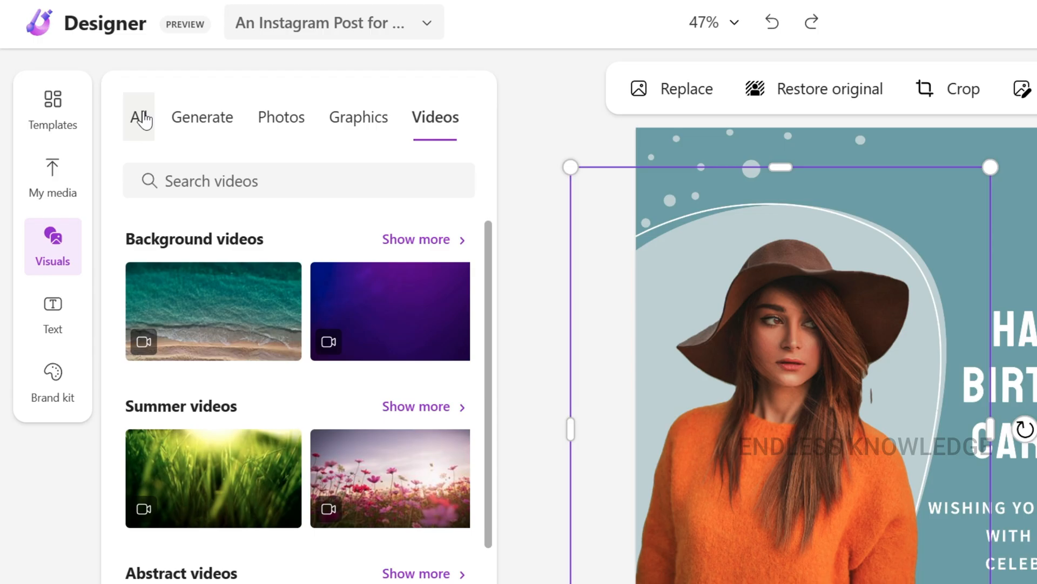
left_click(144, 120)
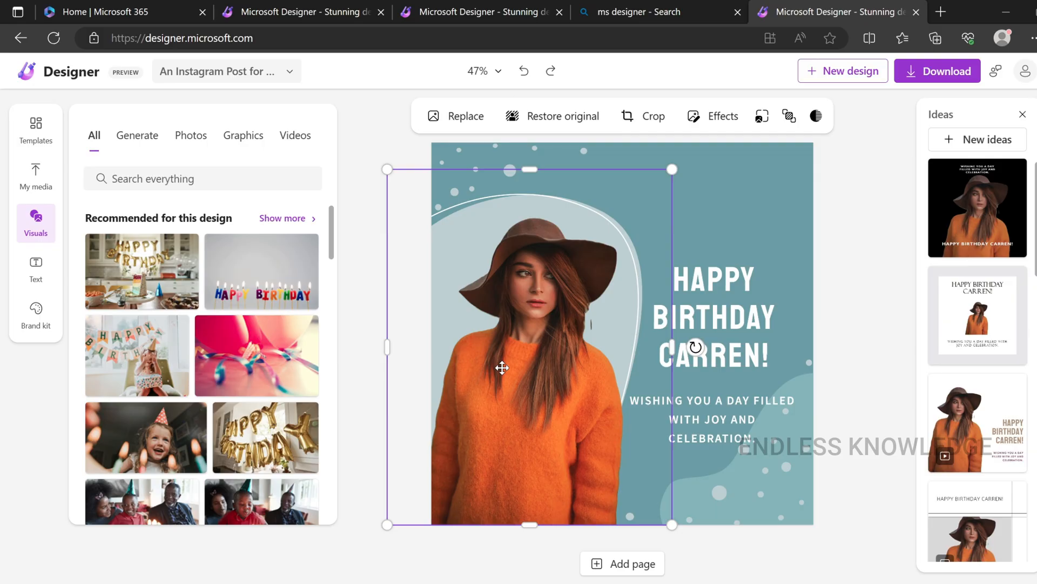
Delete the woman's cutout, add her original uploaded photo instead, and enlarge it over most of the design's left half
key("Delete")
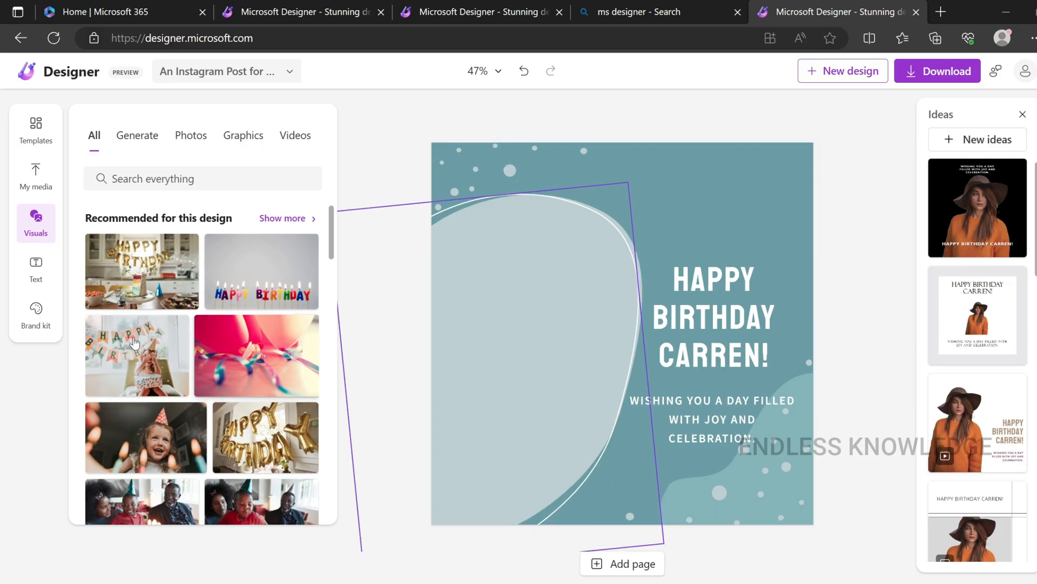
left_click(30, 188)
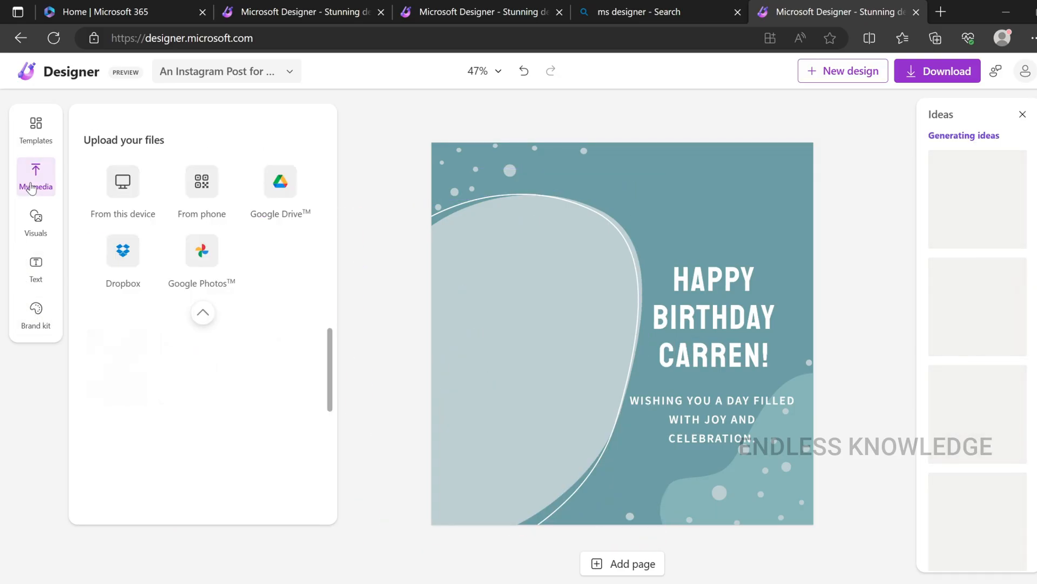
left_click_drag(132, 388, 540, 309)
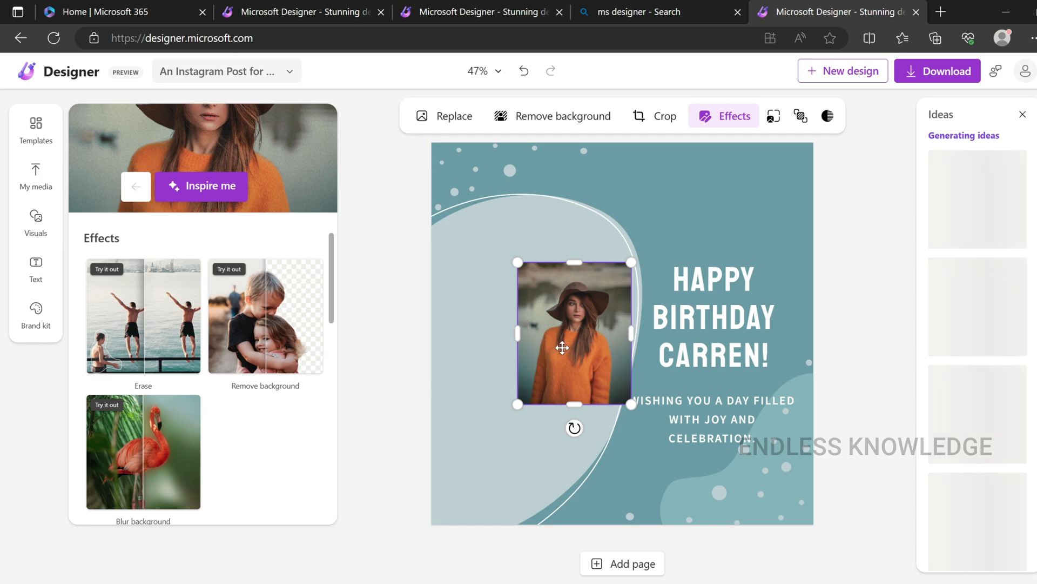
left_click_drag(562, 348, 501, 303)
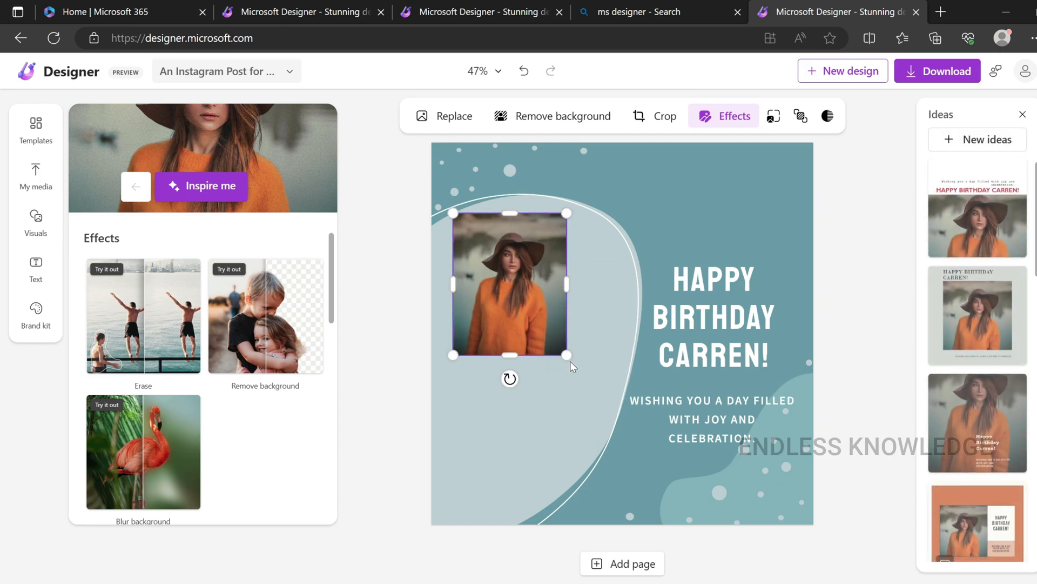
left_click_drag(567, 355, 716, 542)
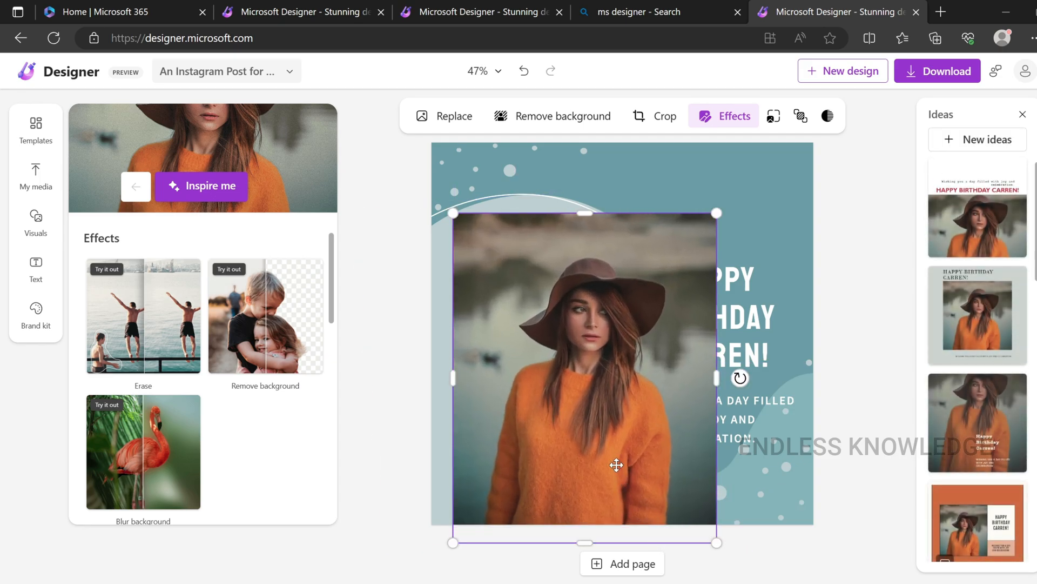
left_click_drag(616, 465, 591, 416)
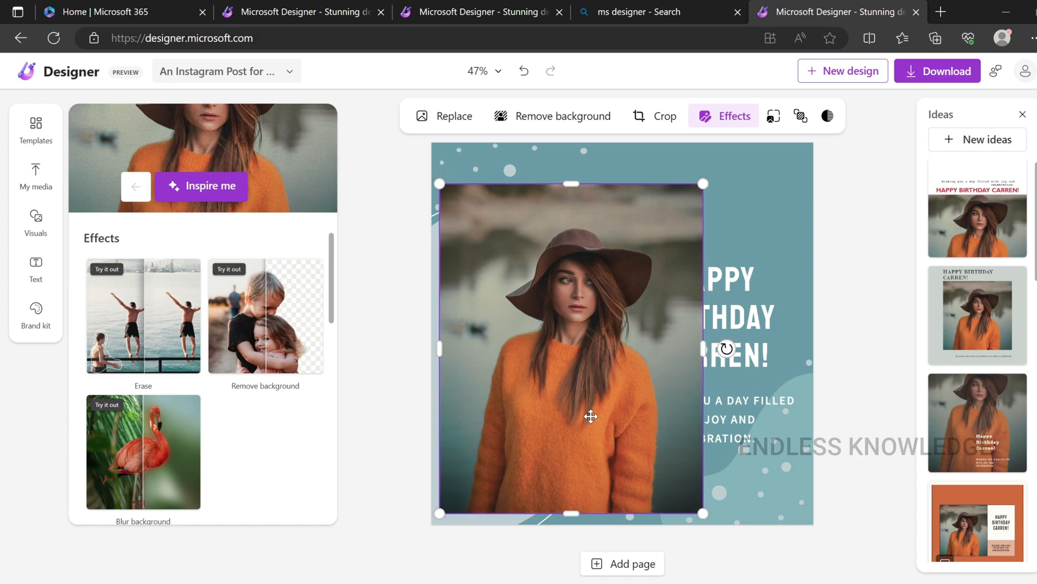
Crop away the lower third of the woman's photo, and reopen the crop to restore the full photo
left_click(655, 117)
left_click_drag(571, 510, 571, 401)
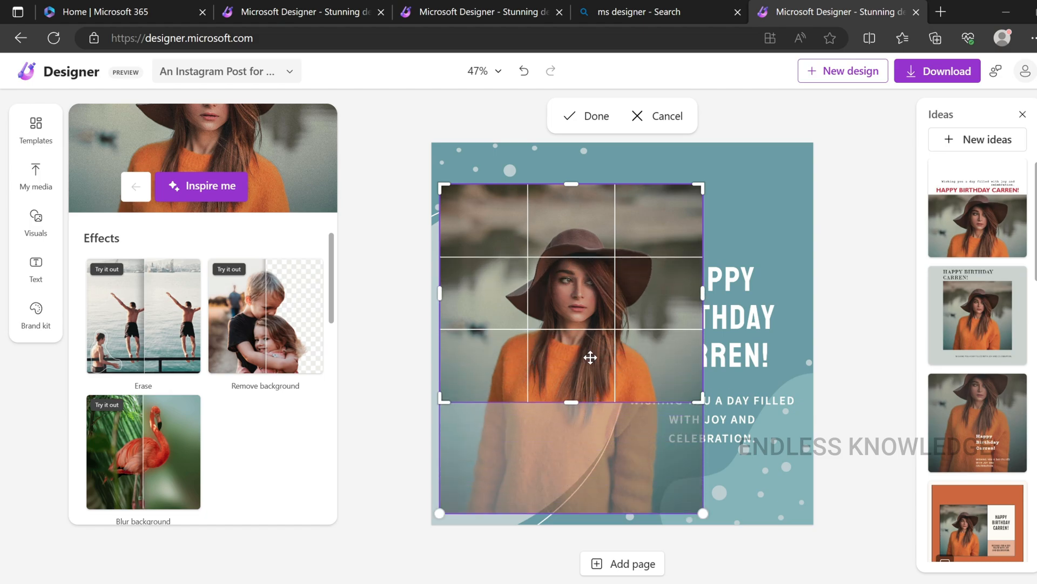
left_click(591, 119)
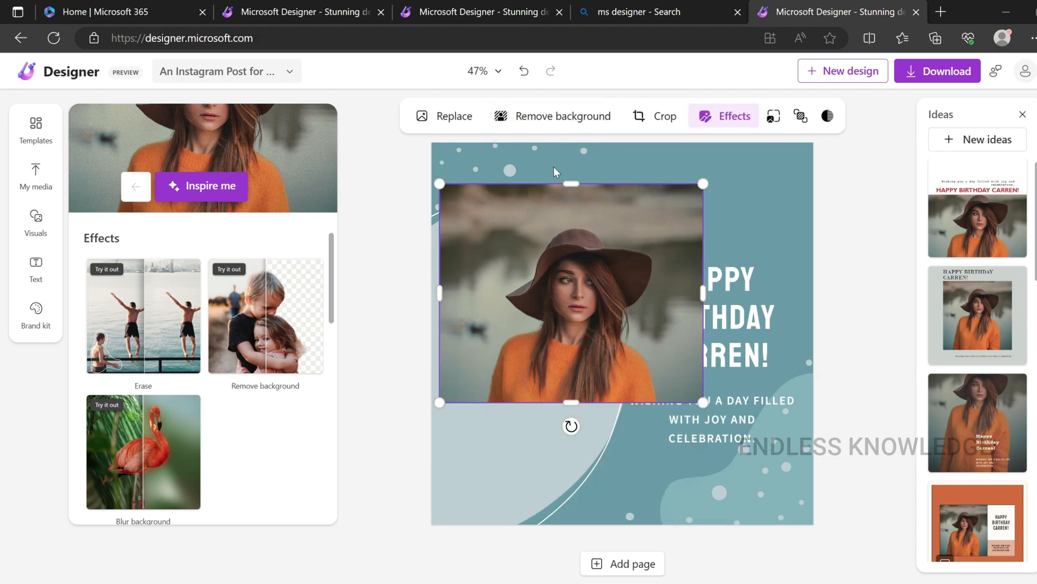
double_click(572, 296)
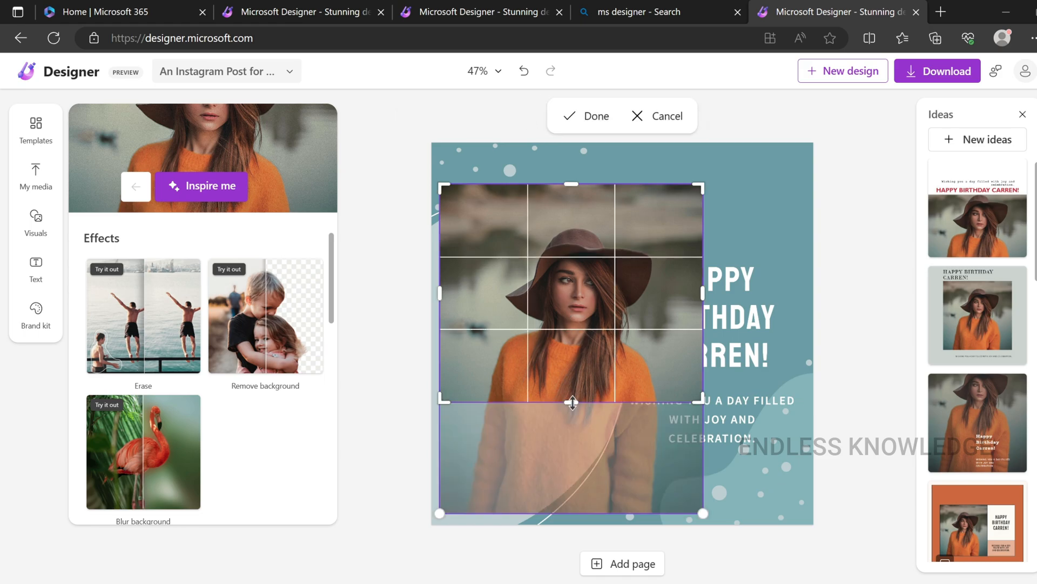
left_click_drag(571, 402, 574, 513)
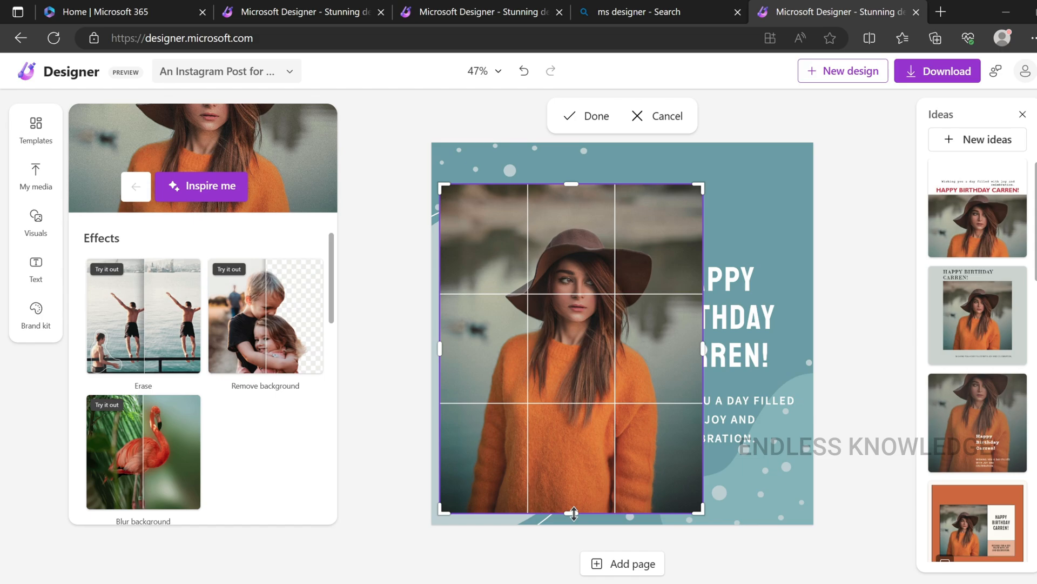
left_click(580, 127)
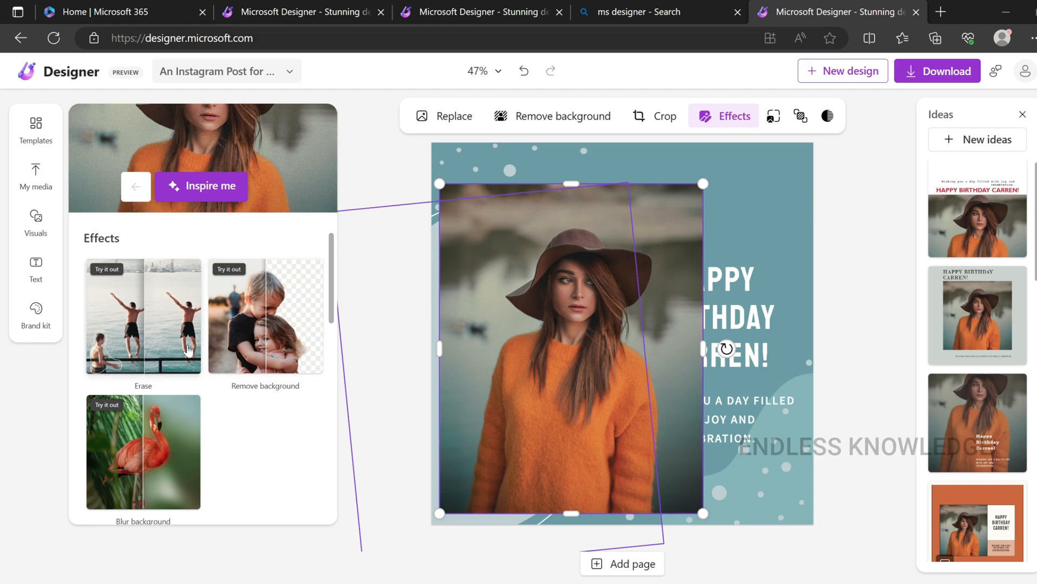
Remove the background from the woman's photo and deselect it
left_click(270, 330)
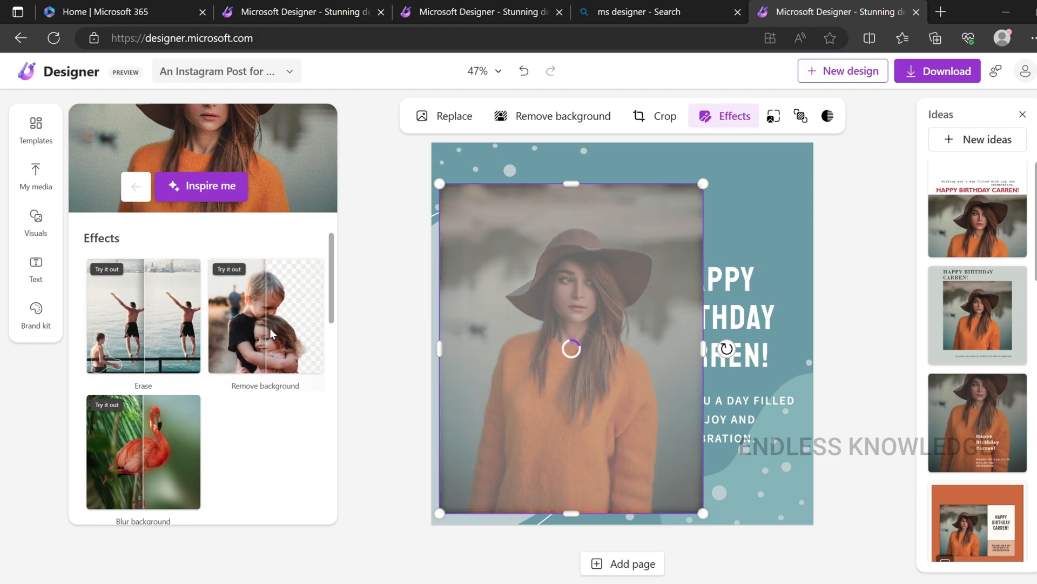
left_click(384, 364)
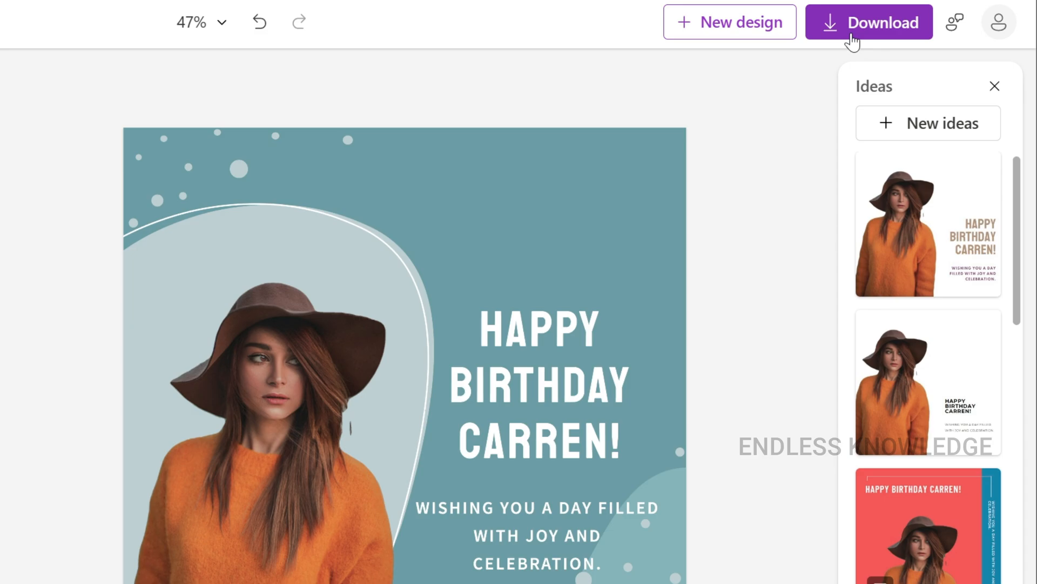
View the download options and available file types for the birthday design and close them
left_click(927, 75)
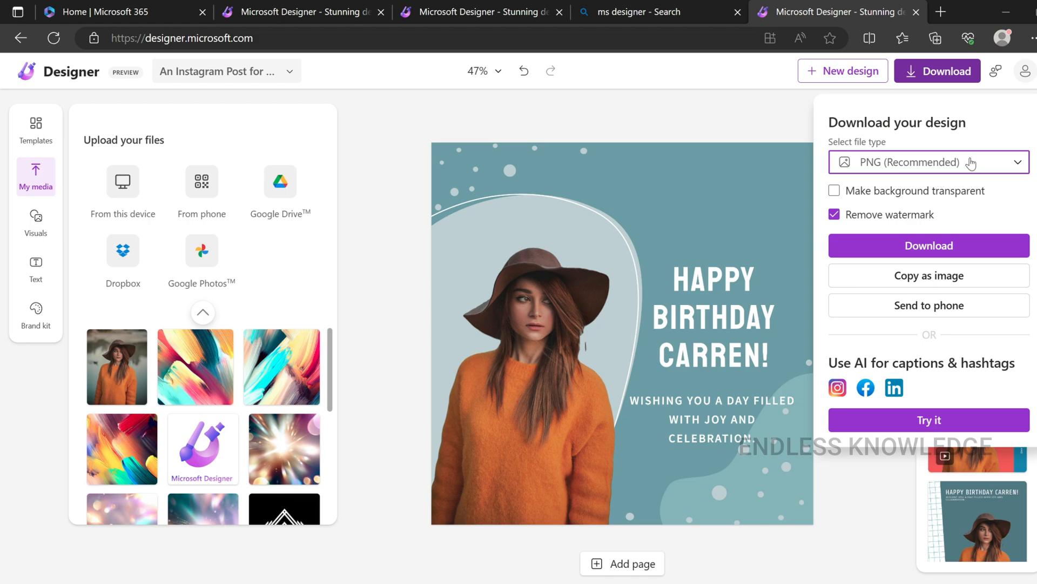
left_click(912, 156)
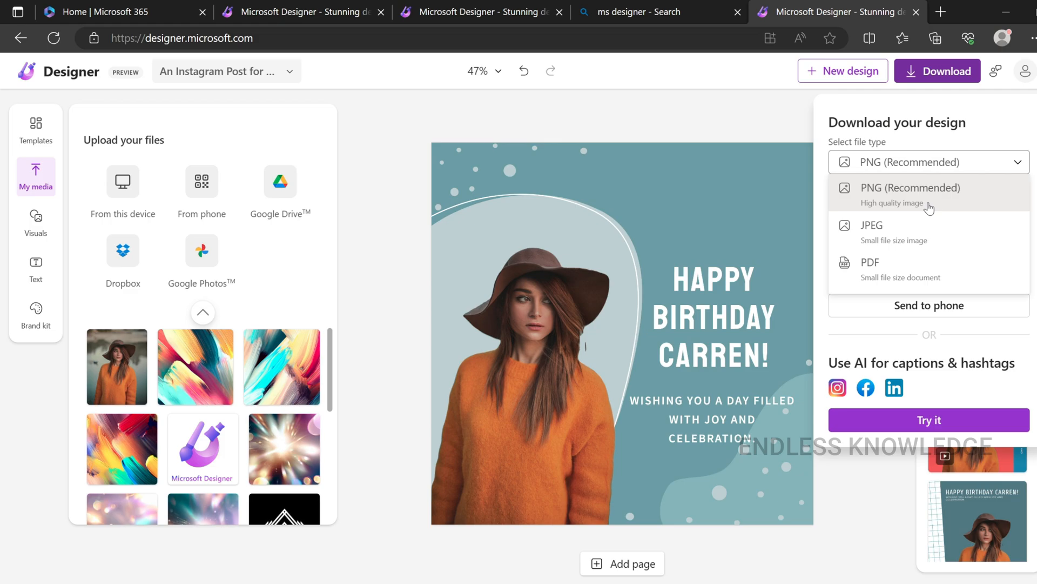
left_click(1015, 164)
left_click(852, 174)
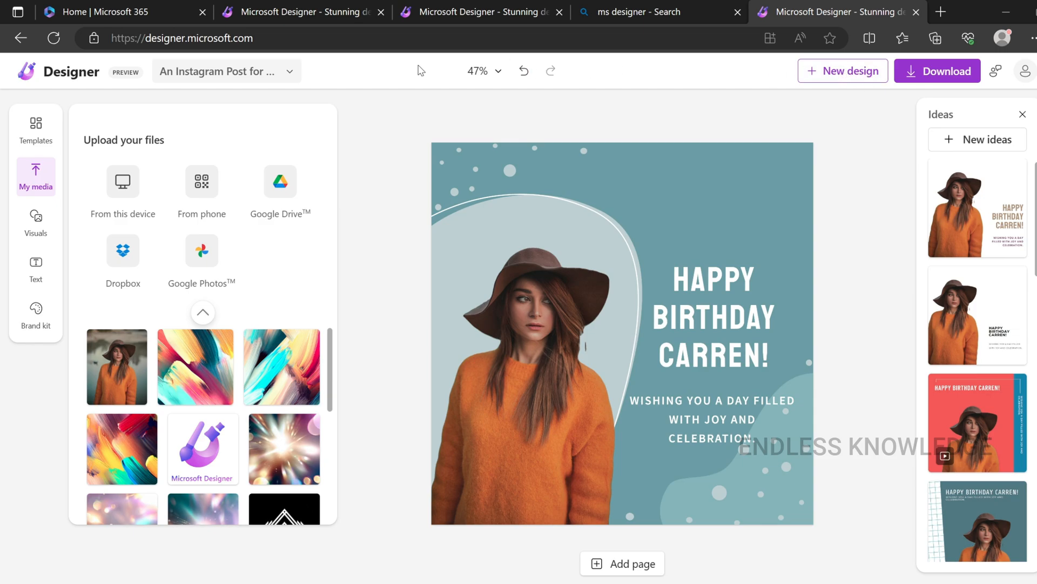
Open the saved Instagram post with the thank-you message and cupcake from the list of own designs
left_click(290, 74)
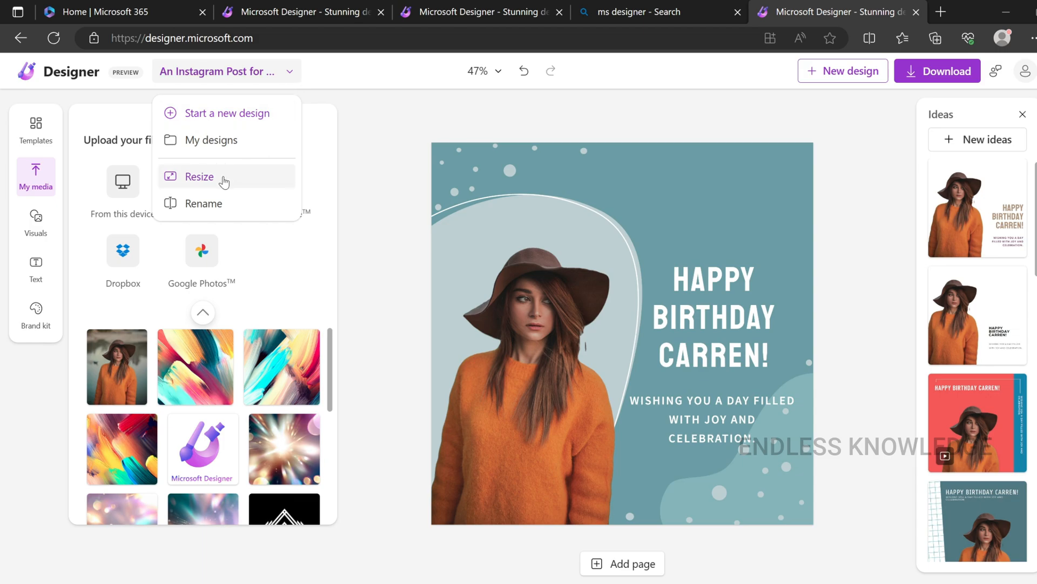
left_click(222, 142)
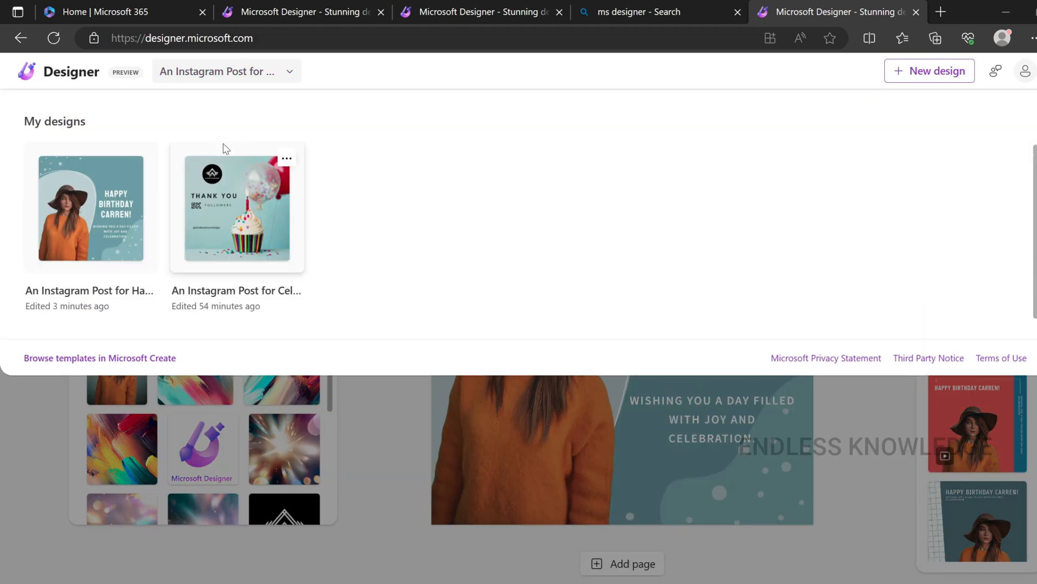
left_click(237, 248)
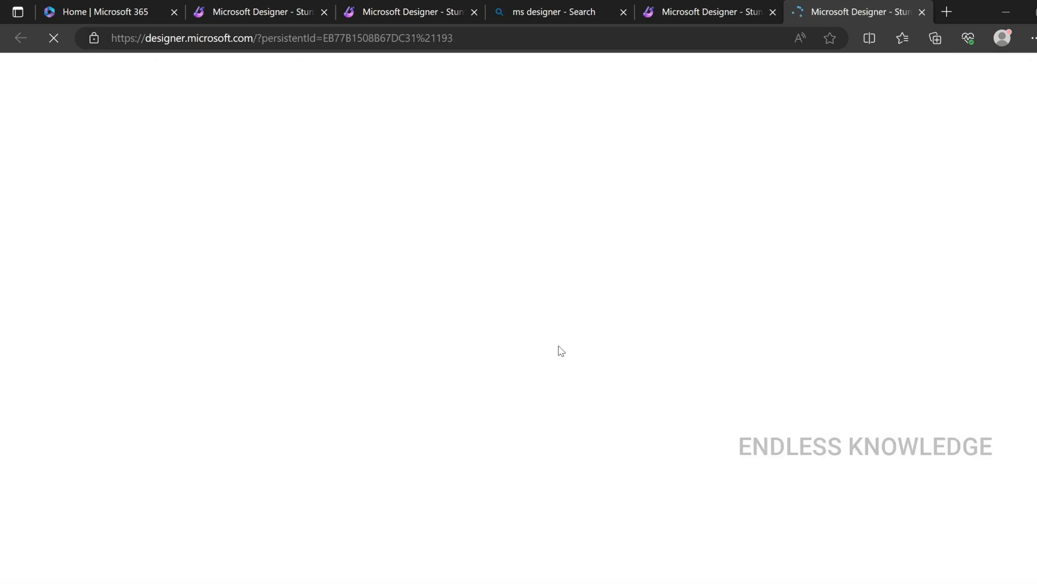